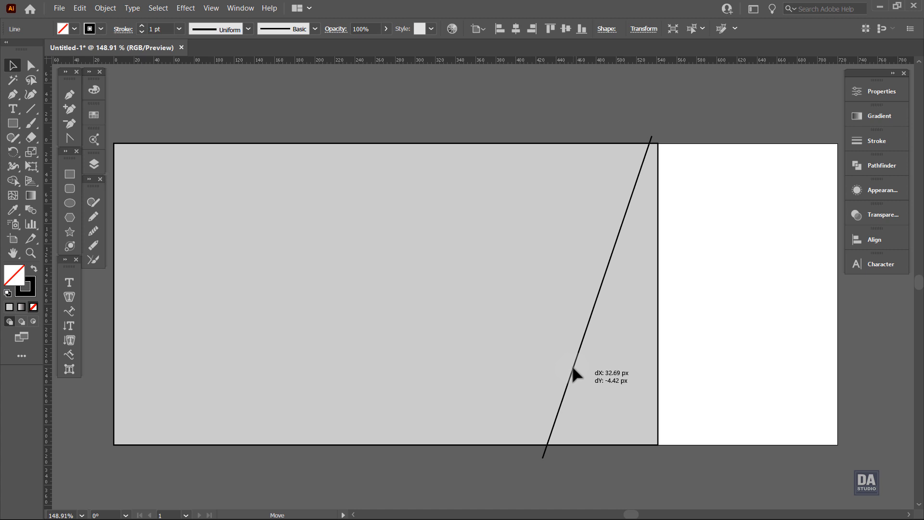
- Duplicate the slanted line horizontally, placing the copy about 193 px to the left of the original
{"action": "left_click_drag", "start_coordinate": [572, 368], "coordinate": [383, 376]}
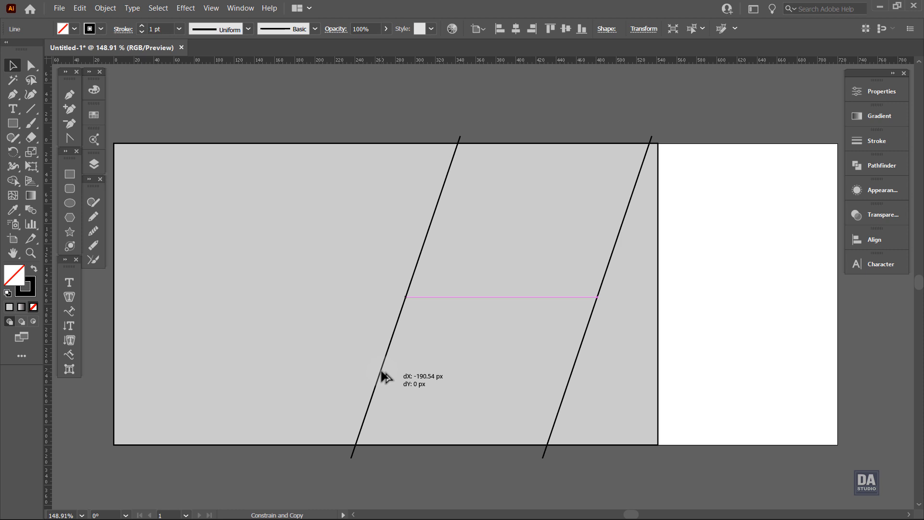
{"action": "left_click_drag", "start_coordinate": [382, 376], "coordinate": [380, 376]}
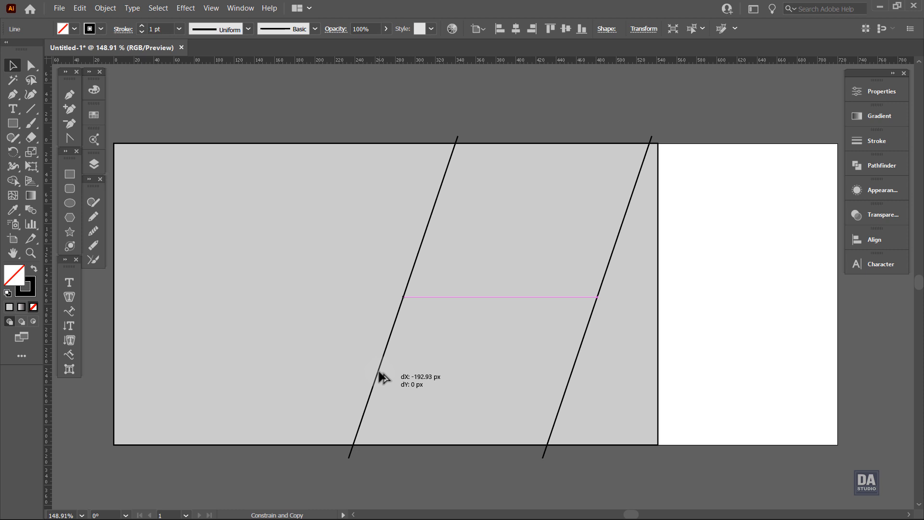
{"action": "left_click_drag", "start_coordinate": [380, 376], "coordinate": [380, 376]}
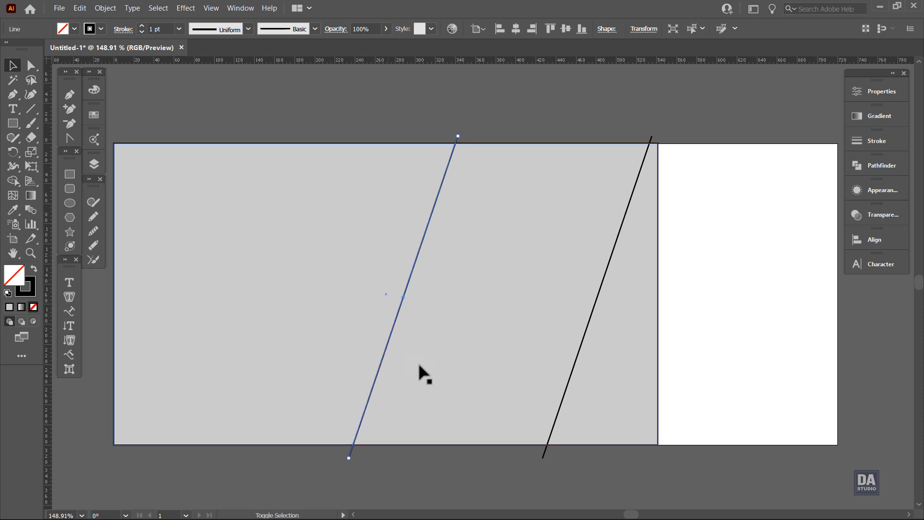
- Divide the grey rectangle along both slanted lines with the Pathfinder Divide operation
{"action": "left_click", "coordinate": [595, 360], "text": "shift"}
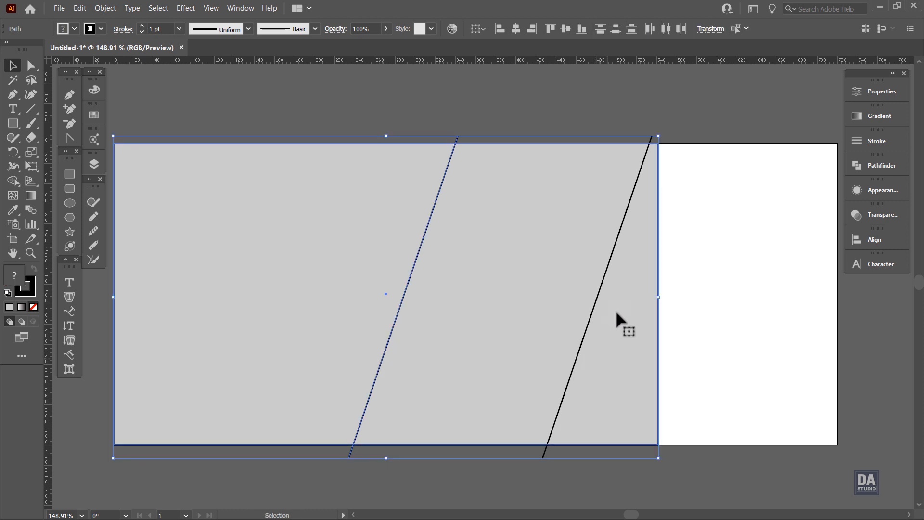
{"action": "left_click", "coordinate": [858, 171]}
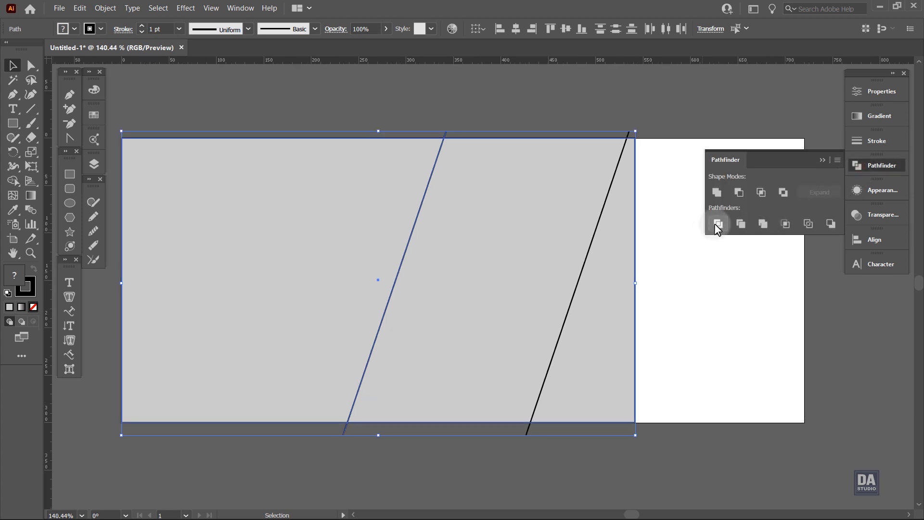
{"action": "left_click", "coordinate": [718, 225]}
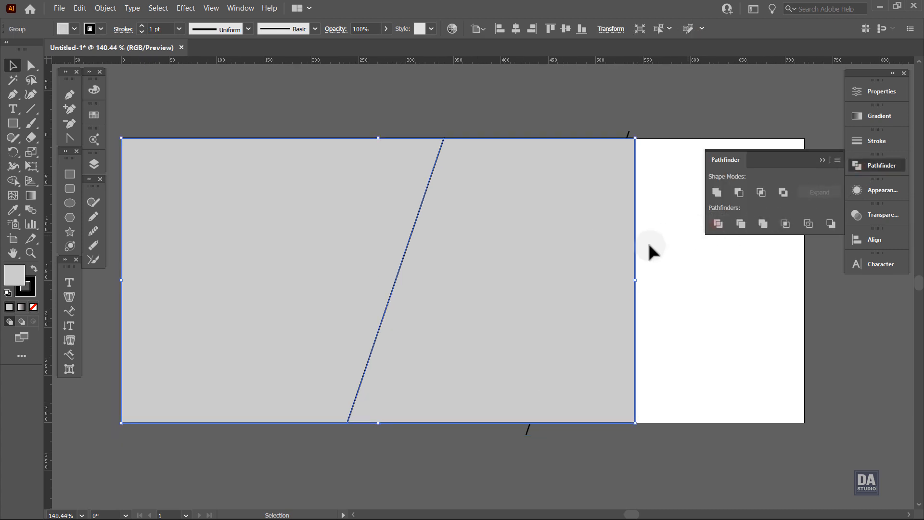
{"action": "left_click", "coordinate": [629, 140]}
{"action": "left_click", "coordinate": [626, 185], "text": "shift"}
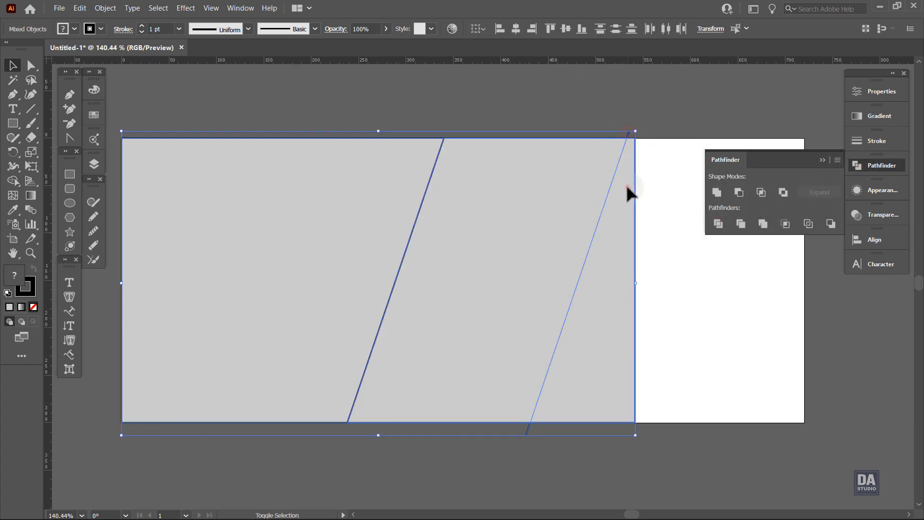
{"action": "left_click", "coordinate": [715, 223]}
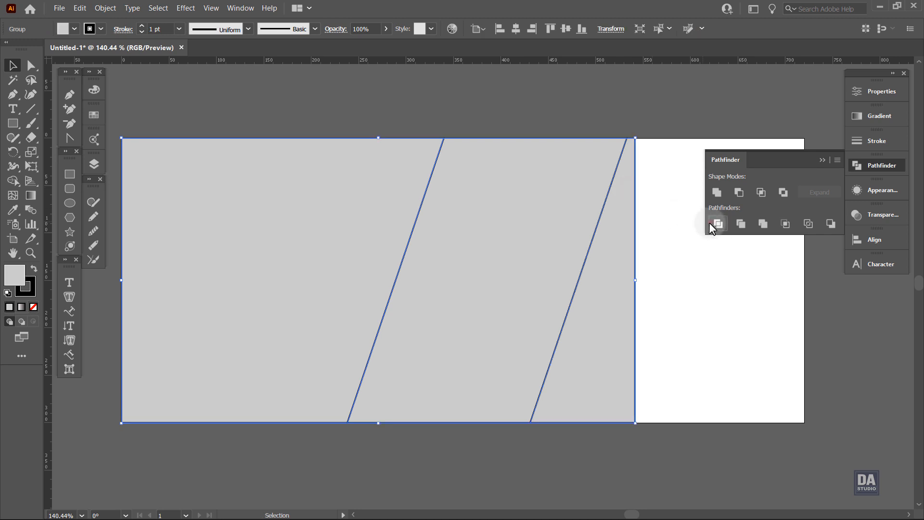
{"action": "left_click", "coordinate": [671, 245]}
- Ungroup the divided shape and delete the piece to the right of the second slanted cut
{"action": "right_click", "coordinate": [628, 262]}
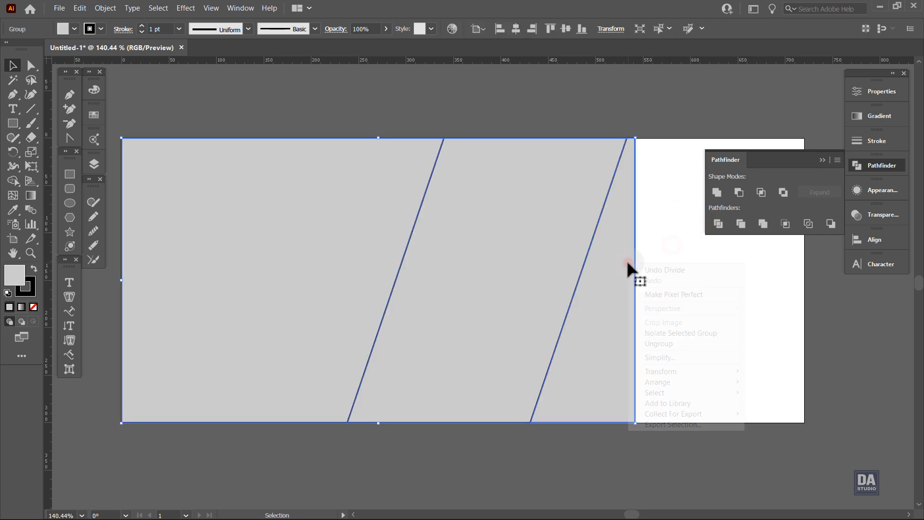
{"action": "left_click", "coordinate": [679, 346]}
{"action": "left_click", "coordinate": [668, 335]}
{"action": "left_click", "coordinate": [614, 328]}
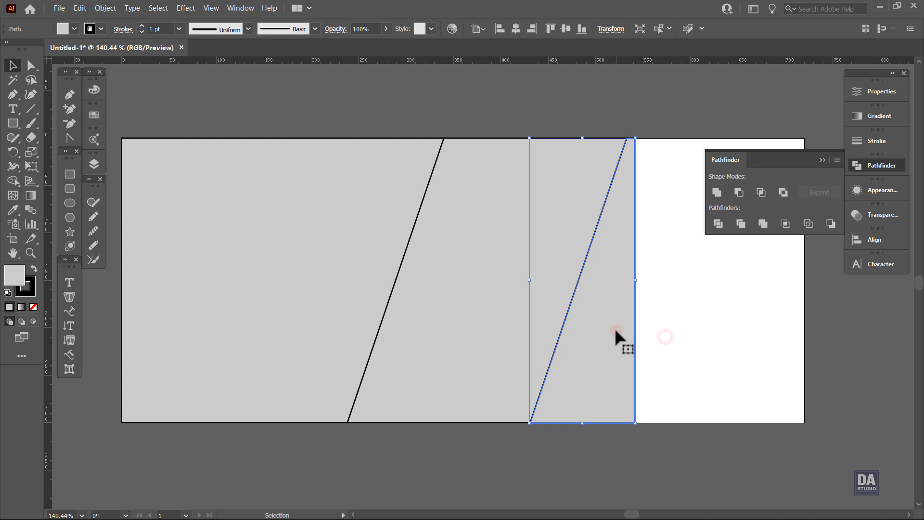
{"action": "key", "text": "Delete"}
- Test-move the middle parallelogram to the right, undo the move and collapse the Pathfinder options
{"action": "mouse_move", "coordinate": [489, 319]}
{"action": "left_mouse_down"}
{"action": "mouse_move", "coordinate": [485, 338]}
{"action": "mouse_move", "coordinate": [497, 335]}
{"action": "left_mouse_up"}
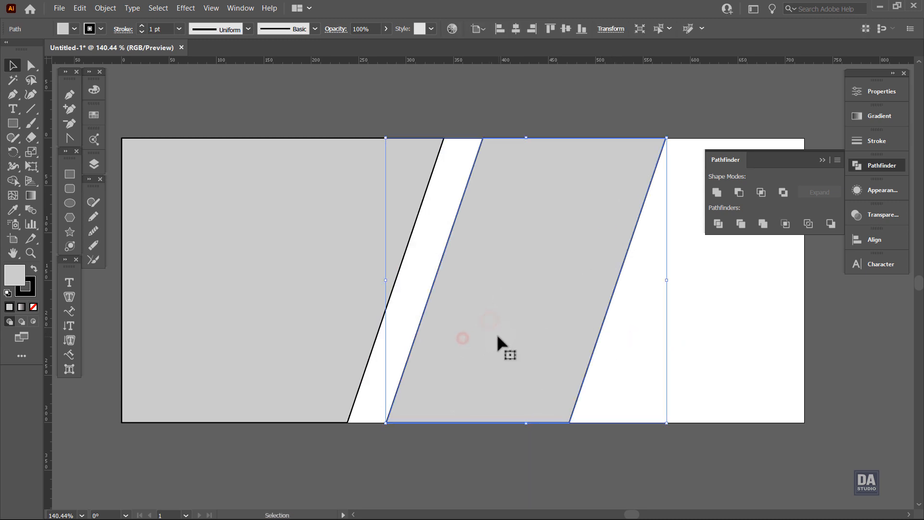
{"action": "key", "text": "ctrl+z"}
{"action": "left_click", "coordinate": [595, 370]}
{"action": "left_click", "coordinate": [873, 166]}
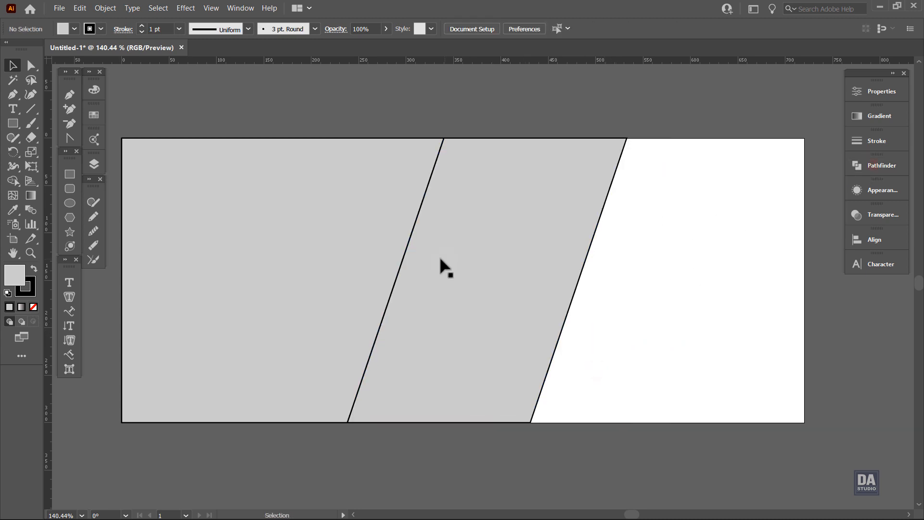
- Place the stock photo of the high-kicking man over the left part of the artboard
{"action": "left_click_drag", "start_coordinate": [409, 263], "coordinate": [415, 273]}
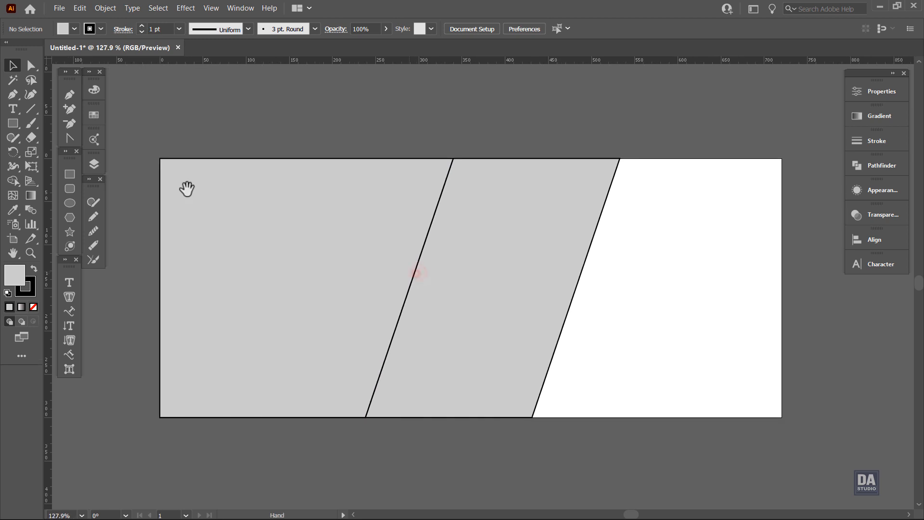
{"action": "left_click", "coordinate": [59, 8]}
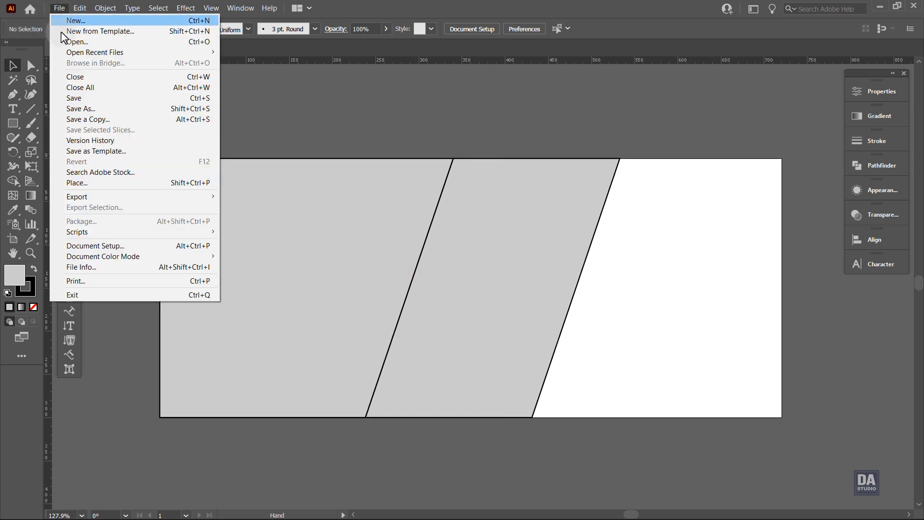
{"action": "left_click", "coordinate": [76, 182]}
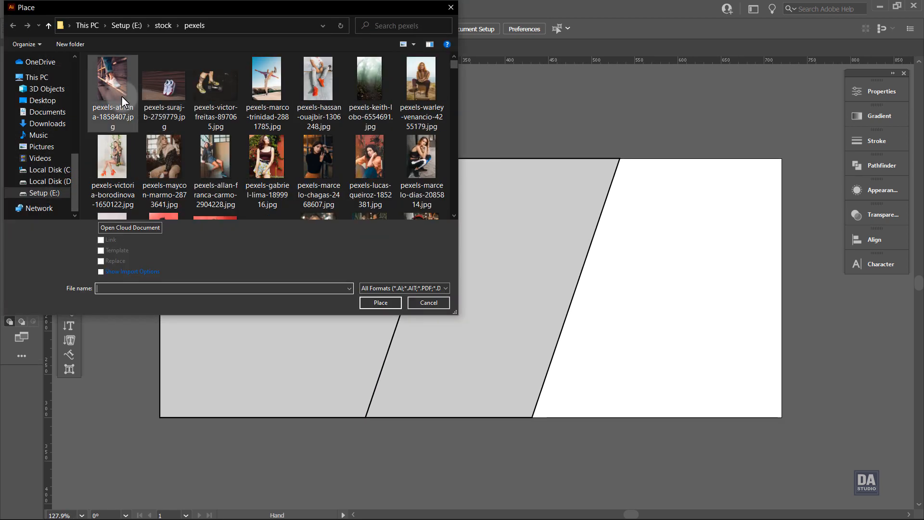
{"action": "left_click", "coordinate": [267, 93]}
{"action": "double_click", "coordinate": [267, 93]}
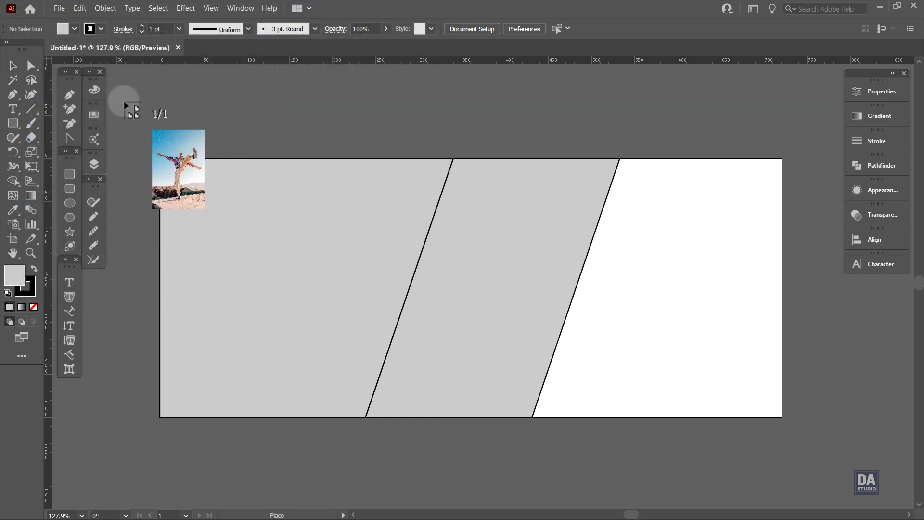
{"action": "left_click_drag", "start_coordinate": [124, 101], "coordinate": [499, 445]}
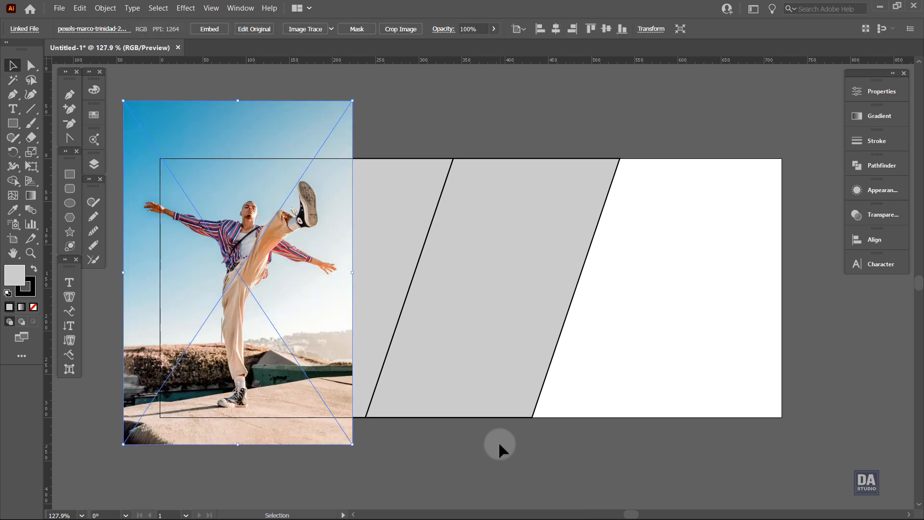
- Move and enlarge the kicking-man photo over the left panel so it extends past the artboard's top, bottom and left edges
{"action": "left_click_drag", "start_coordinate": [293, 319], "coordinate": [327, 328]}
{"action": "left_click_drag", "start_coordinate": [388, 108], "coordinate": [467, 72]}
{"action": "left_click_drag", "start_coordinate": [368, 207], "coordinate": [356, 220]}
{"action": "left_click_drag", "start_coordinate": [407, 463], "coordinate": [425, 486]}
{"action": "left_click_drag", "start_coordinate": [391, 429], "coordinate": [390, 427]}
{"action": "left_click_drag", "start_coordinate": [418, 478], "coordinate": [403, 451]}
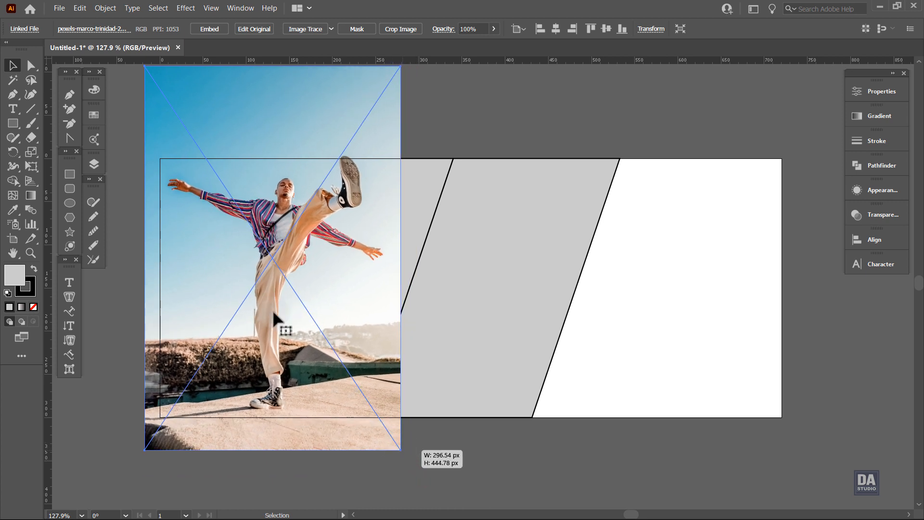
{"action": "left_click_drag", "start_coordinate": [146, 68], "coordinate": [153, 79]}
{"action": "left_click", "coordinate": [477, 141]}
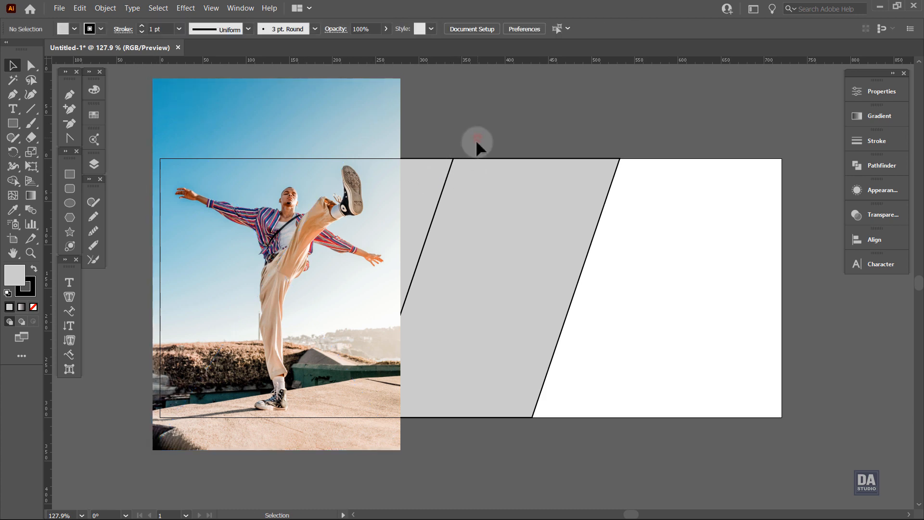
- Place the stock photo of the white sneakers on a railing over the middle parallelogram
{"action": "left_click", "coordinate": [60, 8]}
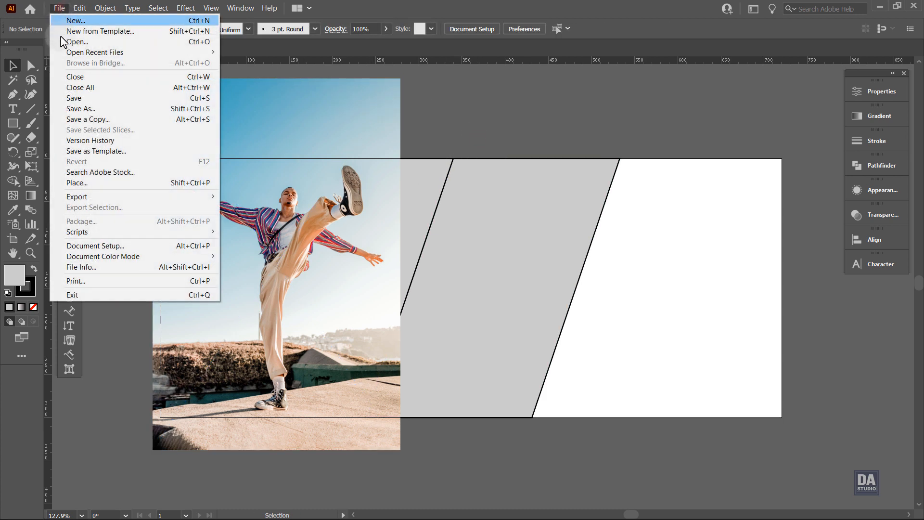
{"action": "left_click", "coordinate": [73, 182]}
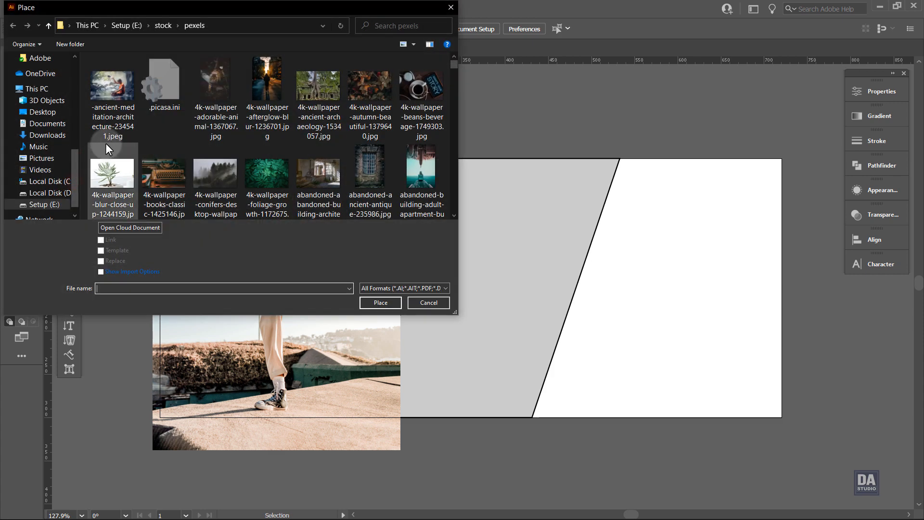
{"action": "double_click", "coordinate": [112, 83]}
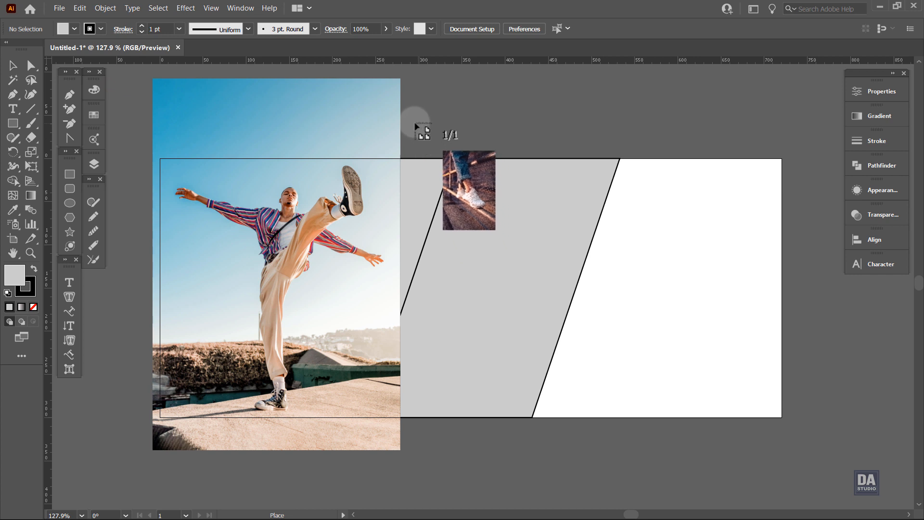
{"action": "left_click_drag", "start_coordinate": [385, 113], "coordinate": [621, 457]}
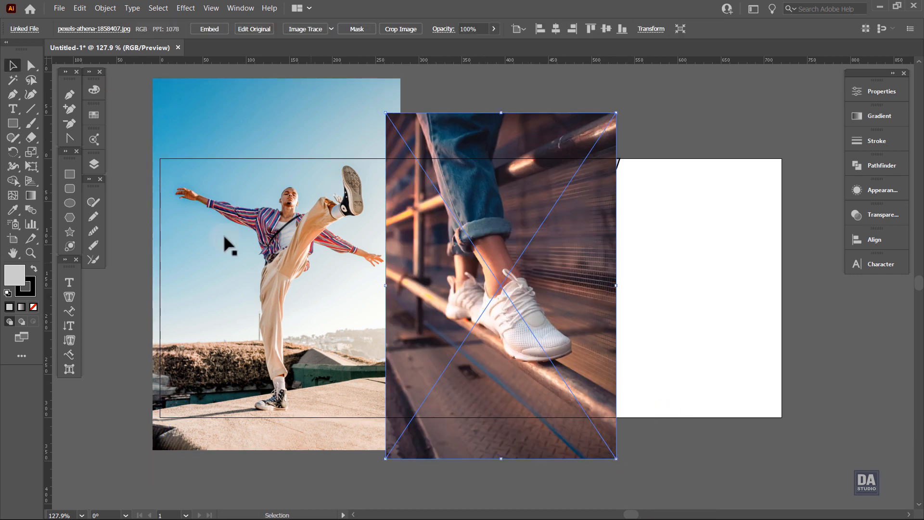
- Resize the sneaker photo and rotate it slightly clockwise so that it covers the top right corner of the middle parallelogram
{"action": "left_click_drag", "start_coordinate": [618, 459], "coordinate": [605, 442]}
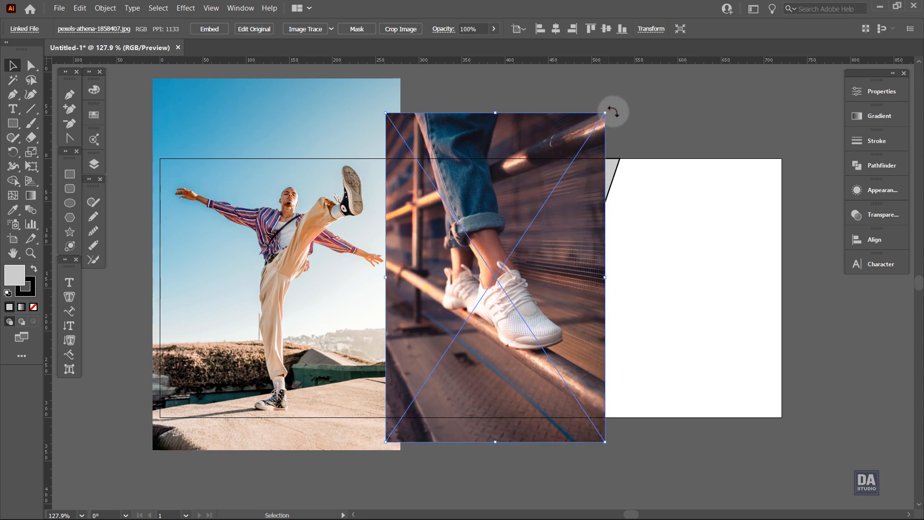
{"action": "mouse_move", "coordinate": [612, 111]}
{"action": "left_mouse_down"}
{"action": "mouse_move", "coordinate": [632, 126]}
{"action": "mouse_move", "coordinate": [617, 119]}
{"action": "left_mouse_up"}
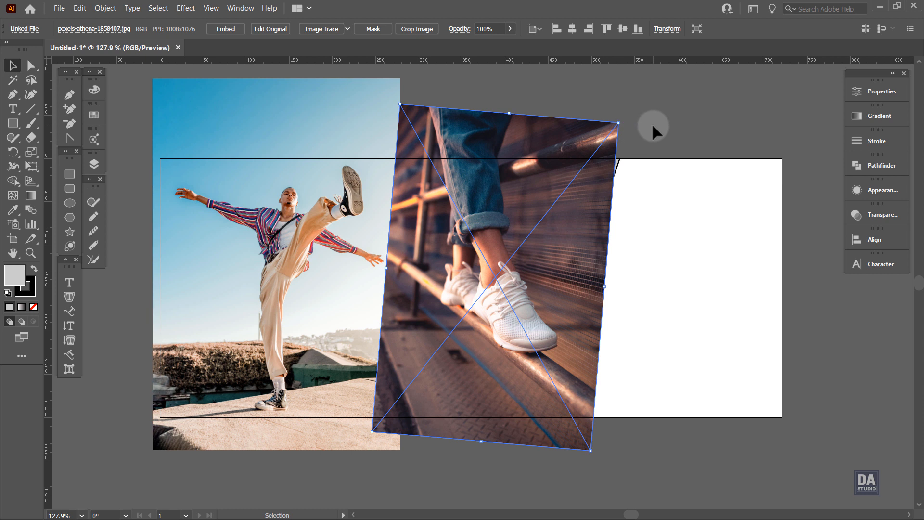
{"action": "left_click_drag", "start_coordinate": [618, 123], "coordinate": [587, 128]}
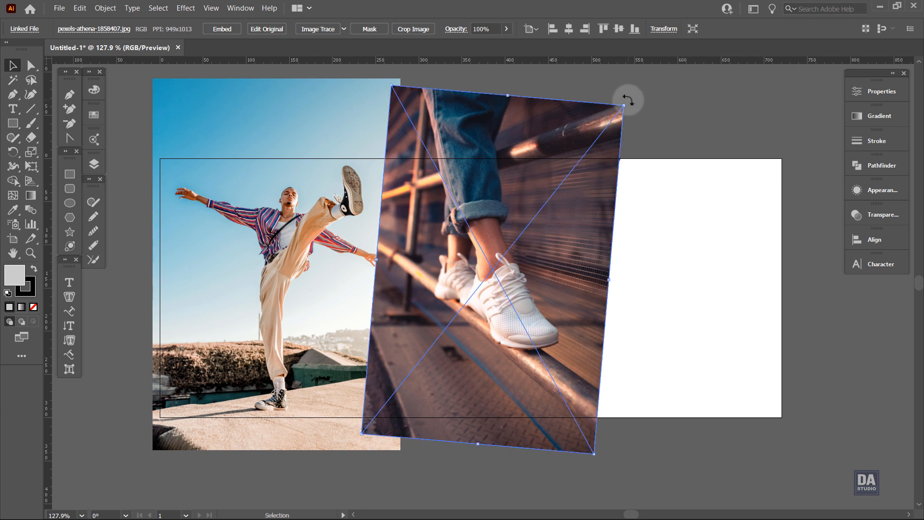
{"action": "left_click_drag", "start_coordinate": [628, 101], "coordinate": [625, 99]}
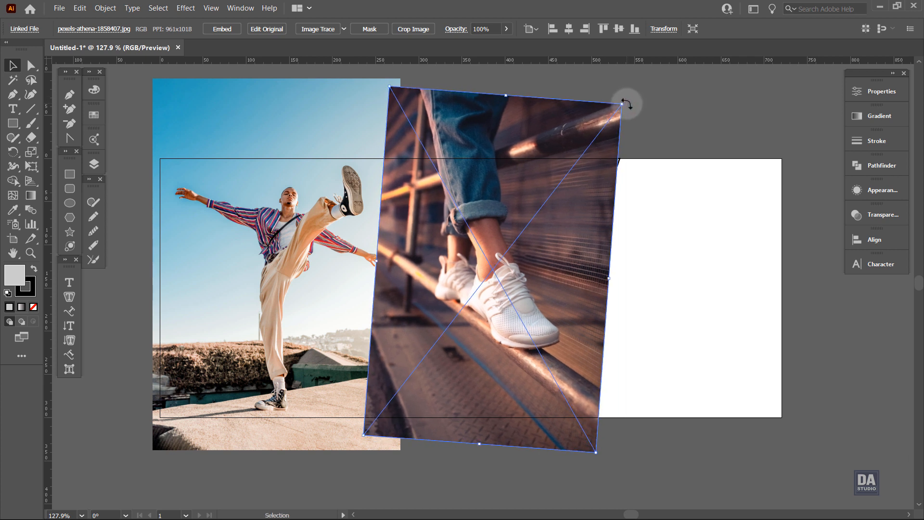
{"action": "left_click", "coordinate": [619, 162], "text": "shift"}
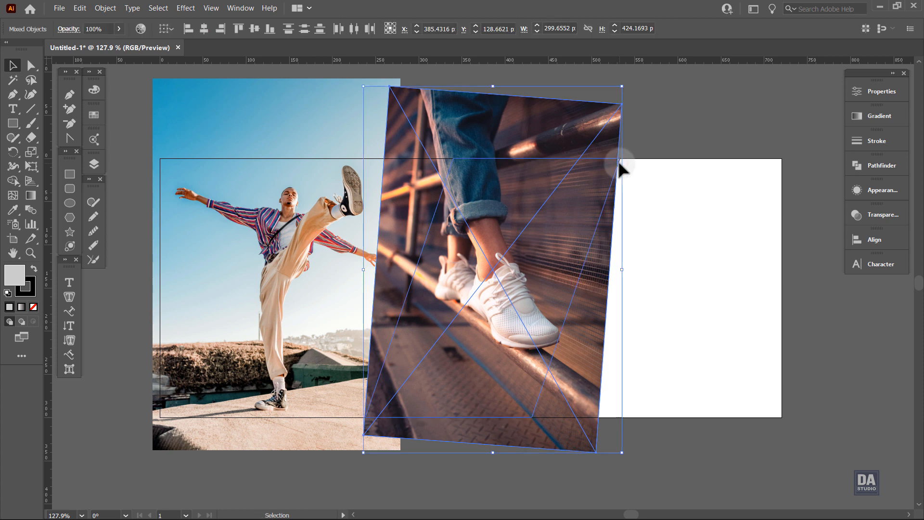
{"action": "left_click", "coordinate": [649, 164]}
{"action": "left_click", "coordinate": [576, 191]}
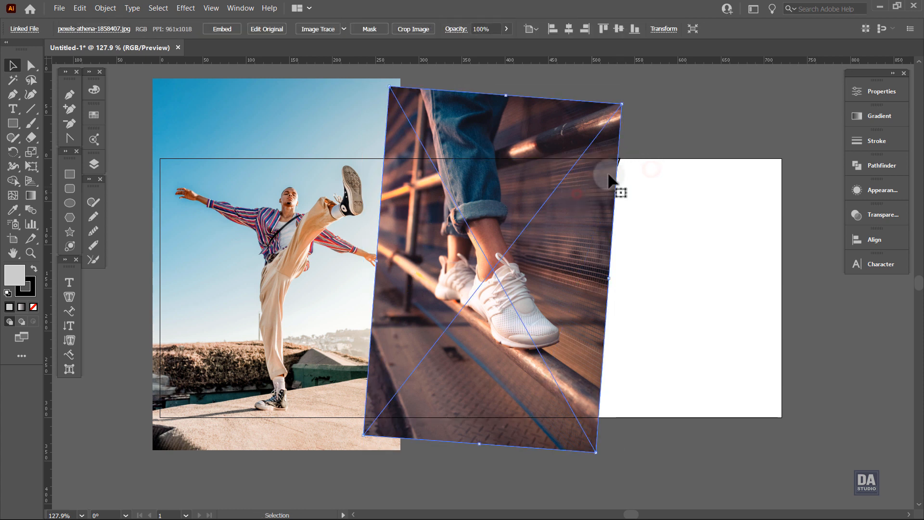
{"action": "left_click_drag", "start_coordinate": [624, 103], "coordinate": [629, 96]}
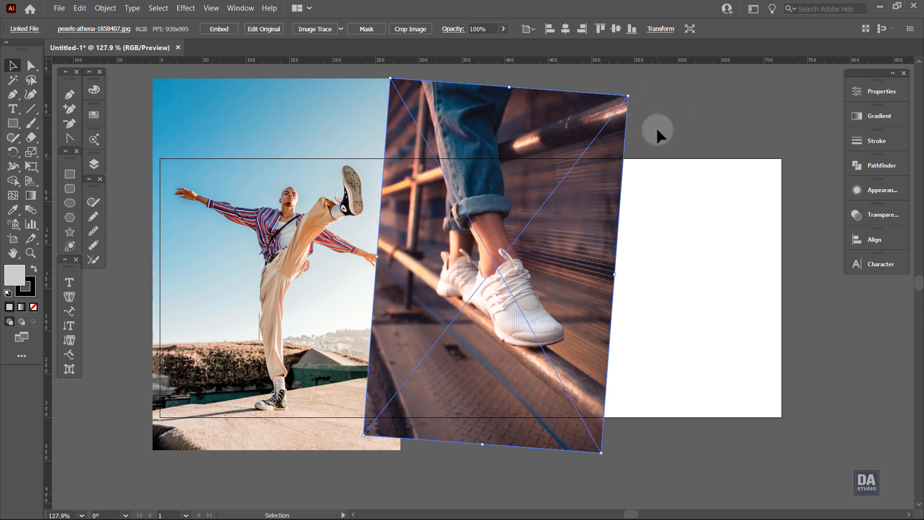
- Expand Layer 1 in the layer list and hide both linked photos
{"action": "left_click", "coordinate": [95, 163]}
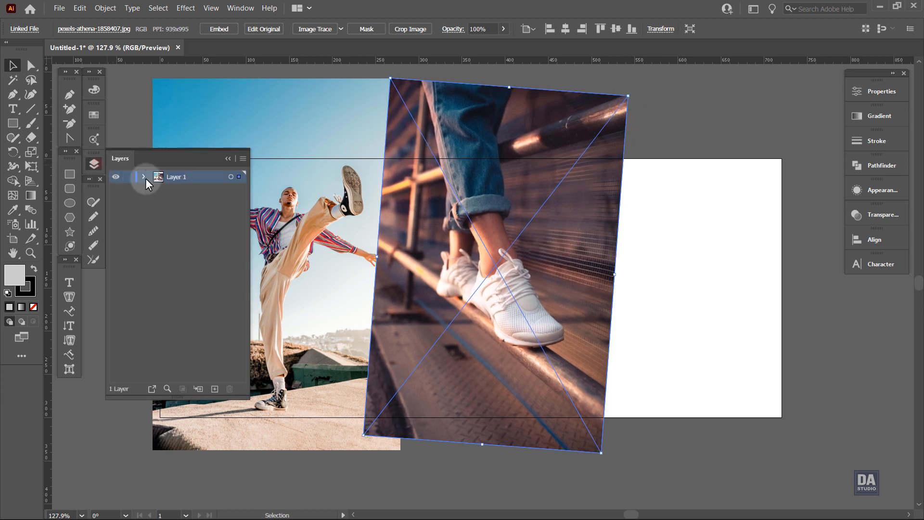
{"action": "left_click", "coordinate": [144, 177]}
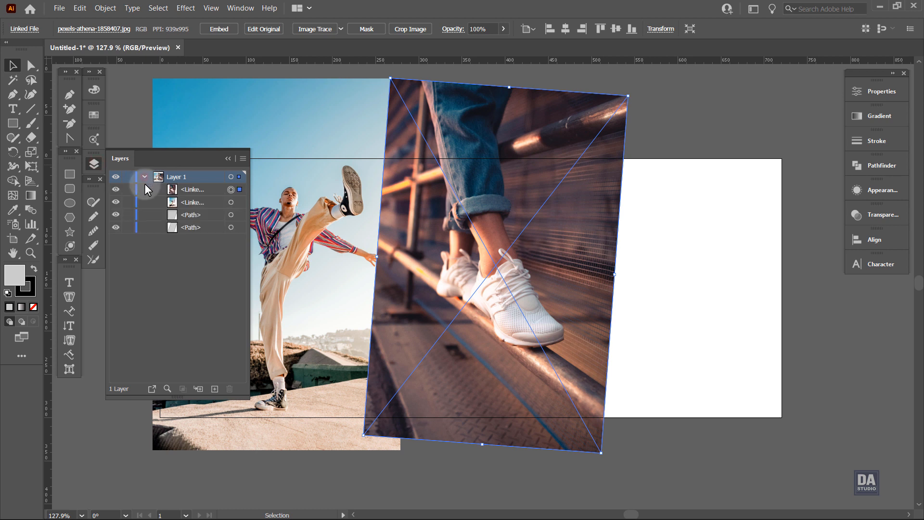
{"action": "left_click", "coordinate": [115, 189]}
{"action": "left_click", "coordinate": [116, 203]}
- Duplicate both grey panel paths and place the copies above the two linked photos in the layer order
{"action": "left_click", "coordinate": [214, 219]}
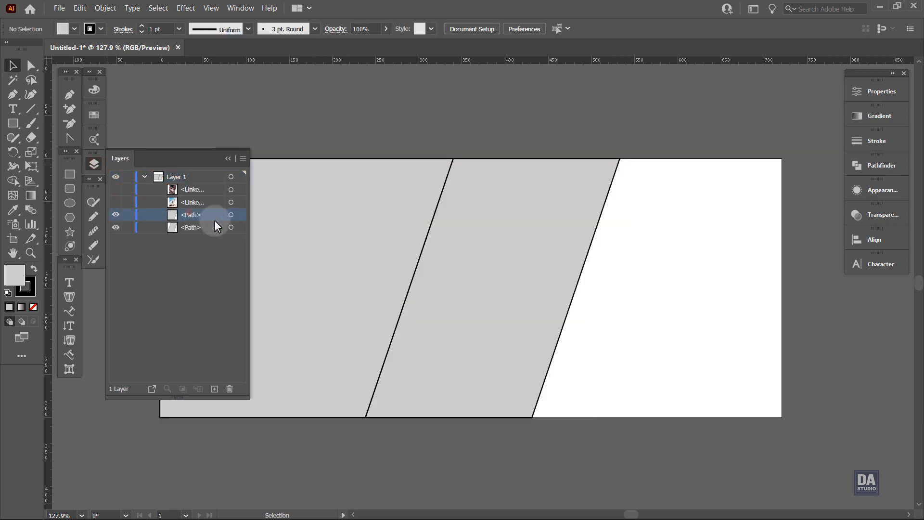
{"action": "left_click", "coordinate": [231, 228]}
{"action": "left_click", "coordinate": [231, 215]}
{"action": "left_click", "coordinate": [231, 227], "text": "shift"}
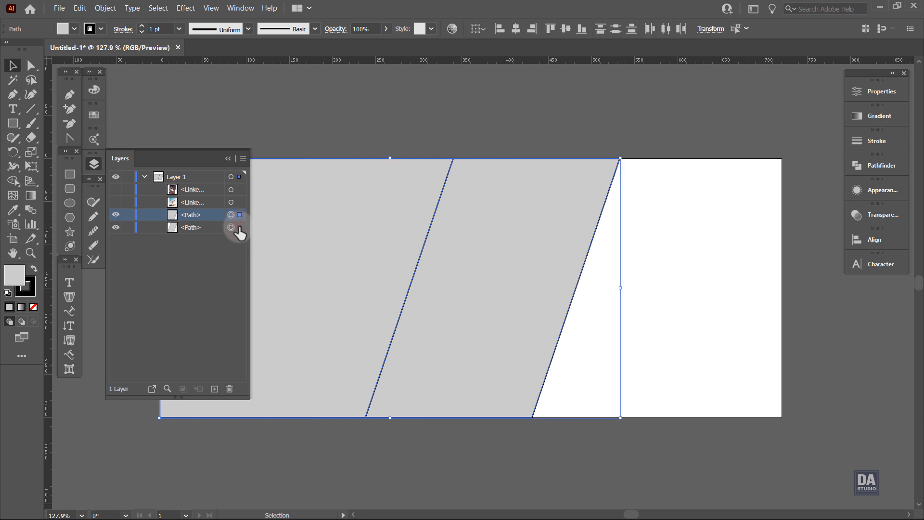
{"action": "left_click", "coordinate": [204, 229], "text": "shift"}
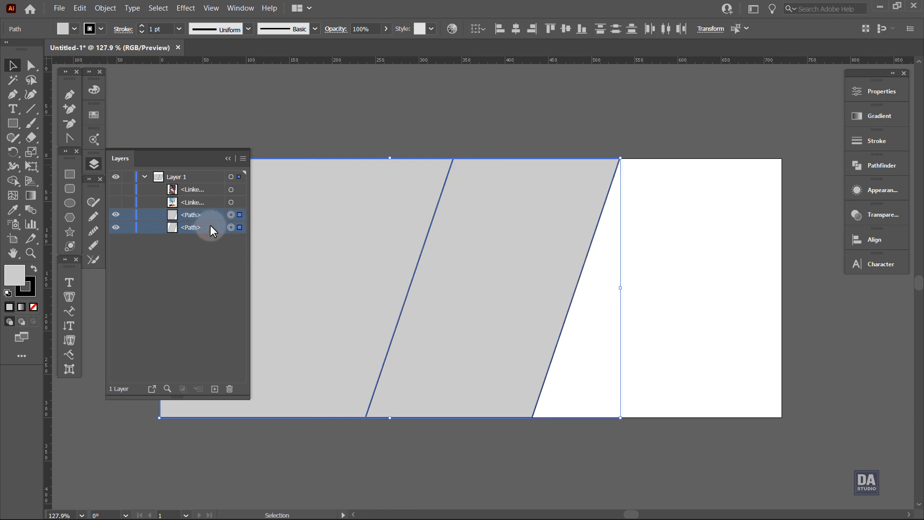
{"action": "left_click_drag", "start_coordinate": [210, 224], "coordinate": [215, 191]}
{"action": "left_click", "coordinate": [198, 228], "text": "shift"}
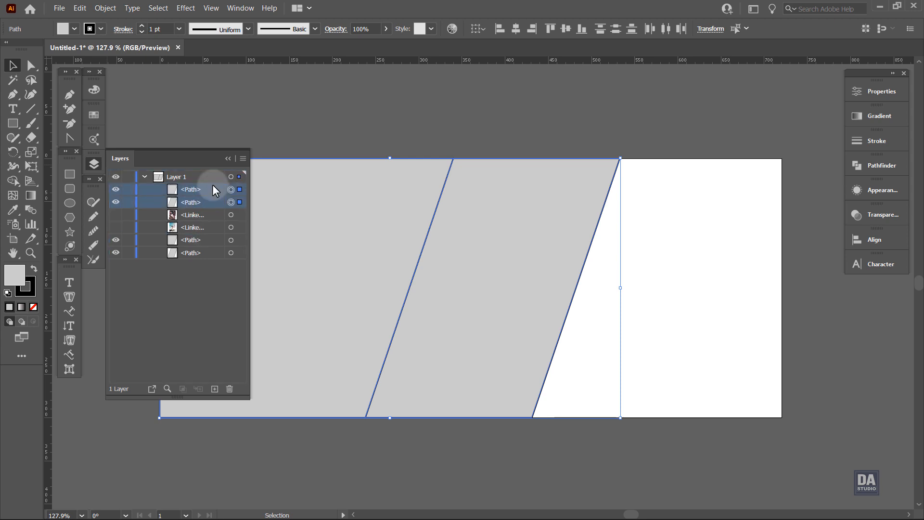
- Show the kicking-man photo again and clip it to the copied left panel path with a clipping mask
{"action": "left_click", "coordinate": [194, 275]}
{"action": "left_click", "coordinate": [116, 227]}
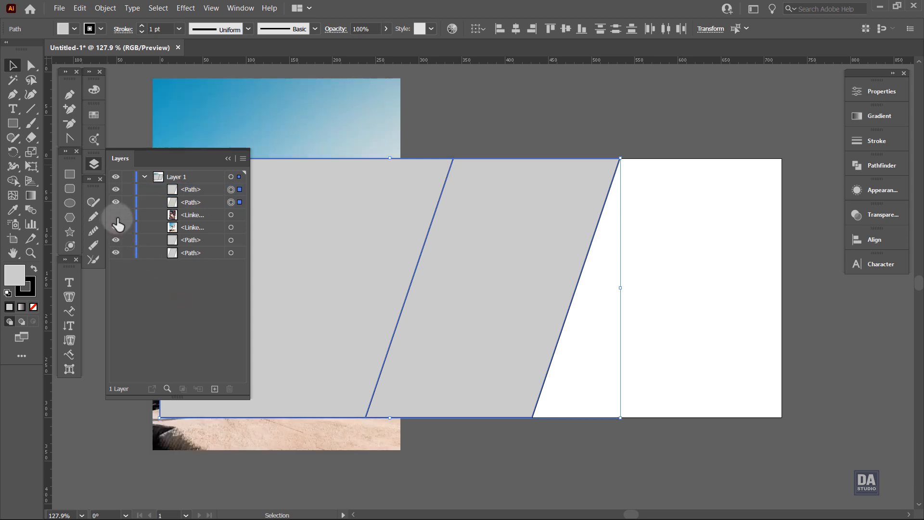
{"action": "left_click", "coordinate": [457, 155]}
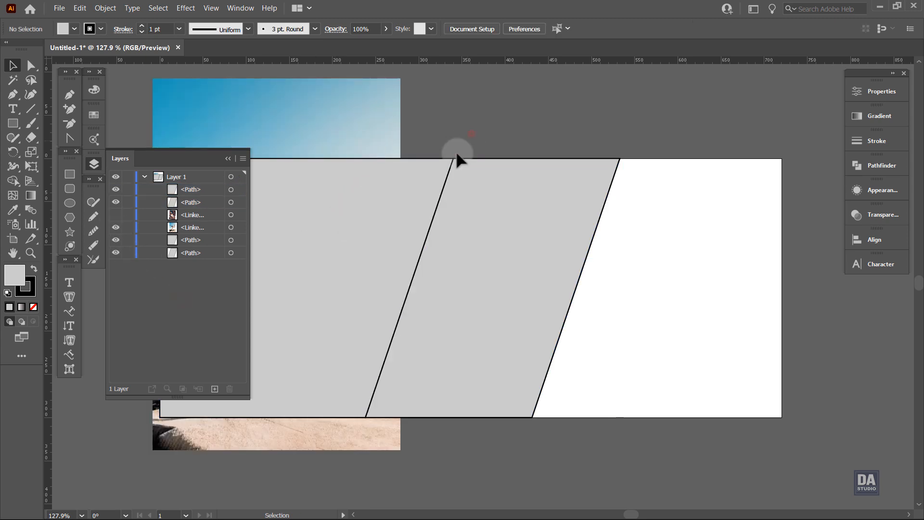
{"action": "left_click_drag", "start_coordinate": [371, 183], "coordinate": [457, 201]}
{"action": "left_click", "coordinate": [464, 232]}
{"action": "left_click", "coordinate": [437, 145], "text": "shift"}
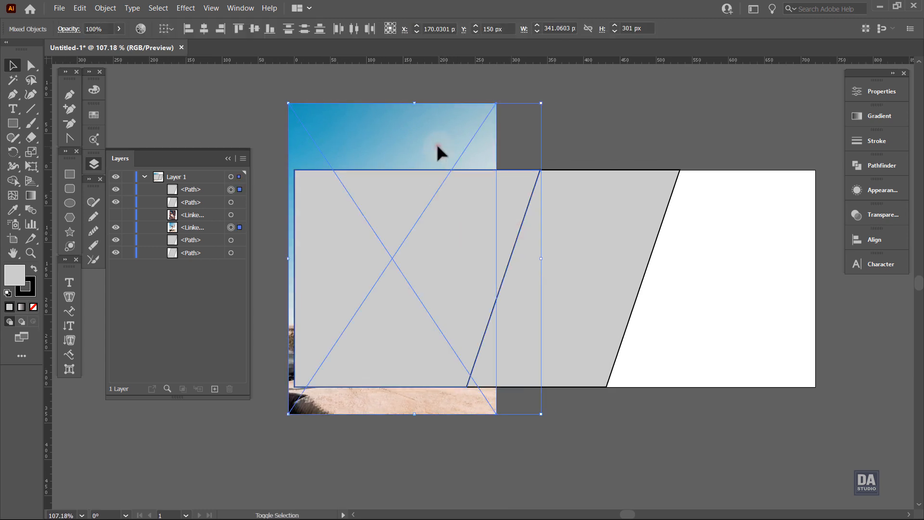
{"action": "right_click", "coordinate": [431, 148]}
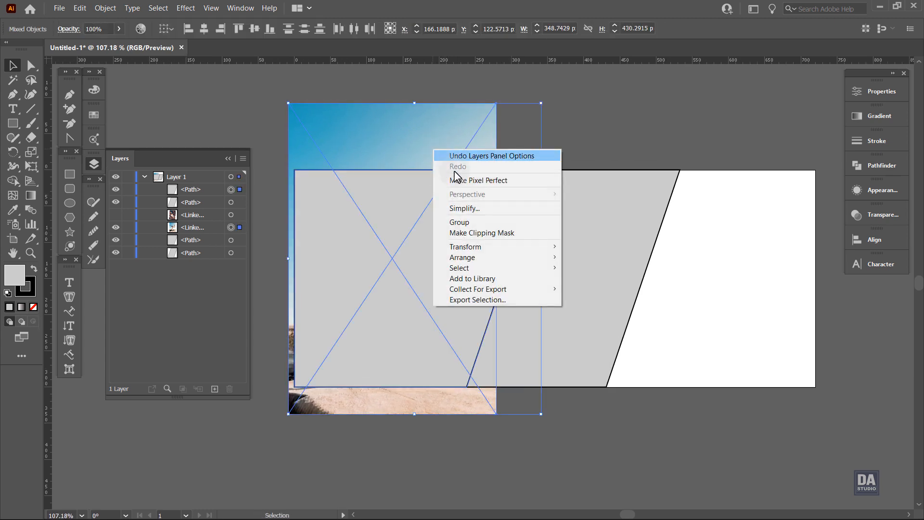
{"action": "left_click", "coordinate": [469, 233]}
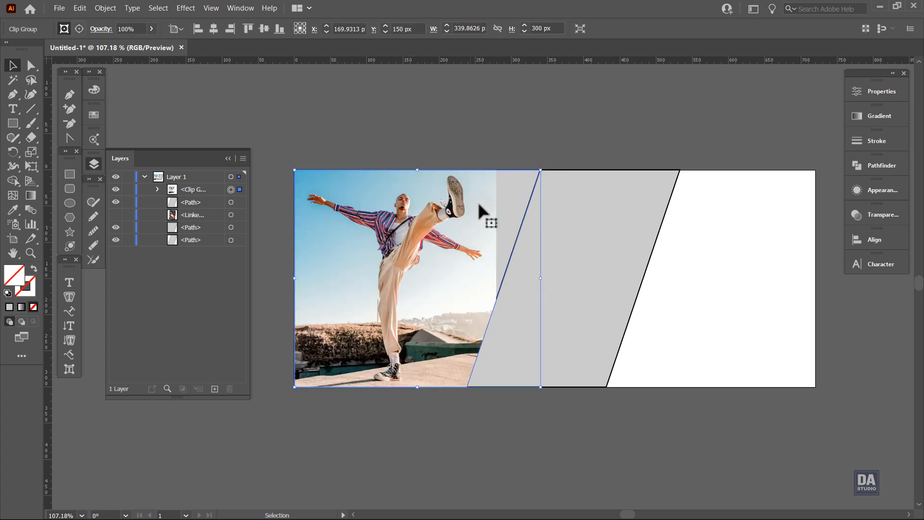
{"action": "left_click", "coordinate": [515, 143]}
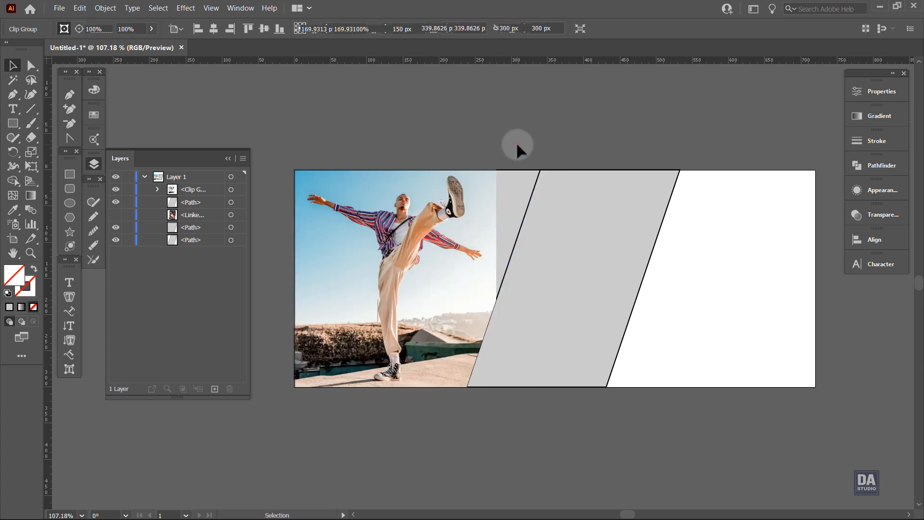
- Show the sneaker photo and clip it to the copied middle parallelogram with a clipping mask
{"action": "left_click", "coordinate": [211, 202]}
{"action": "left_click", "coordinate": [116, 215]}
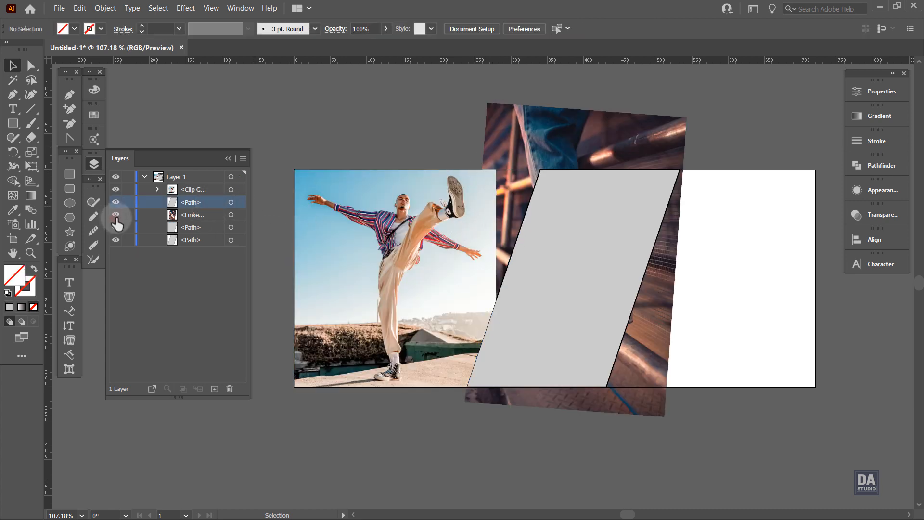
{"action": "left_click", "coordinate": [240, 215]}
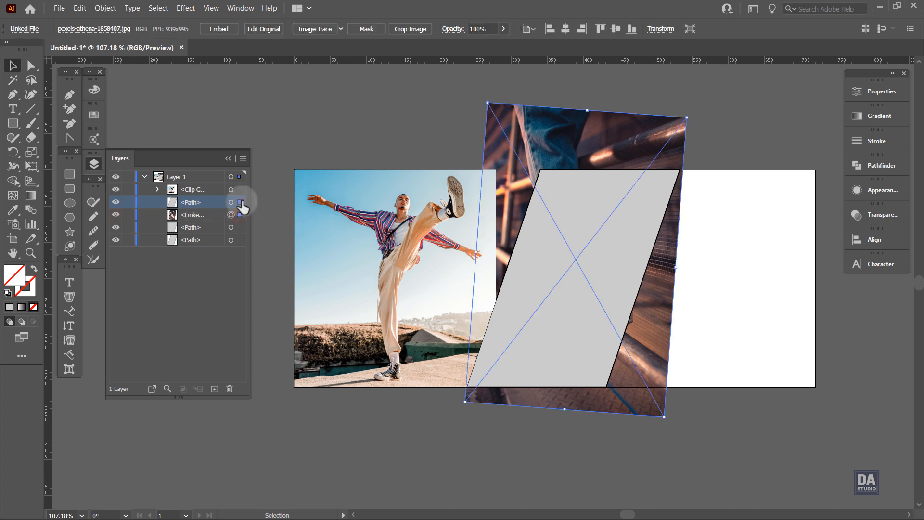
{"action": "left_click", "coordinate": [240, 202], "text": "shift"}
{"action": "right_click", "coordinate": [620, 220]}
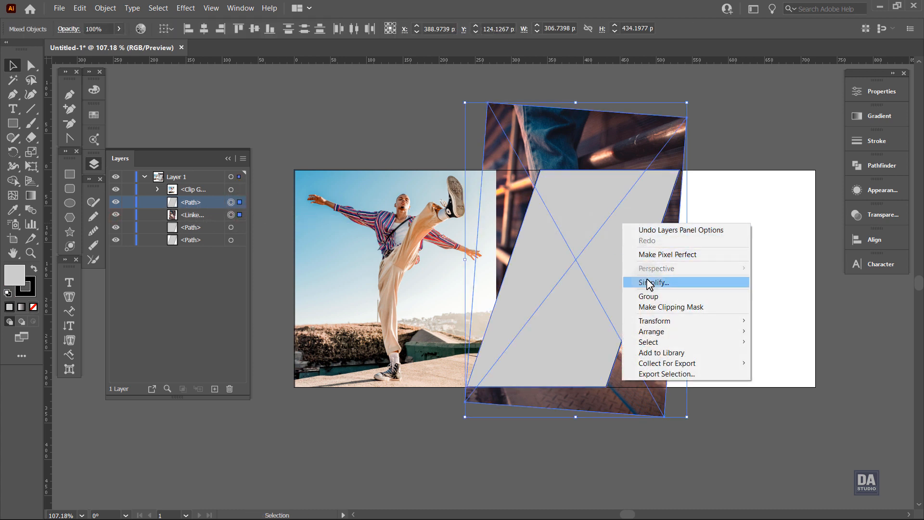
{"action": "left_click", "coordinate": [655, 307]}
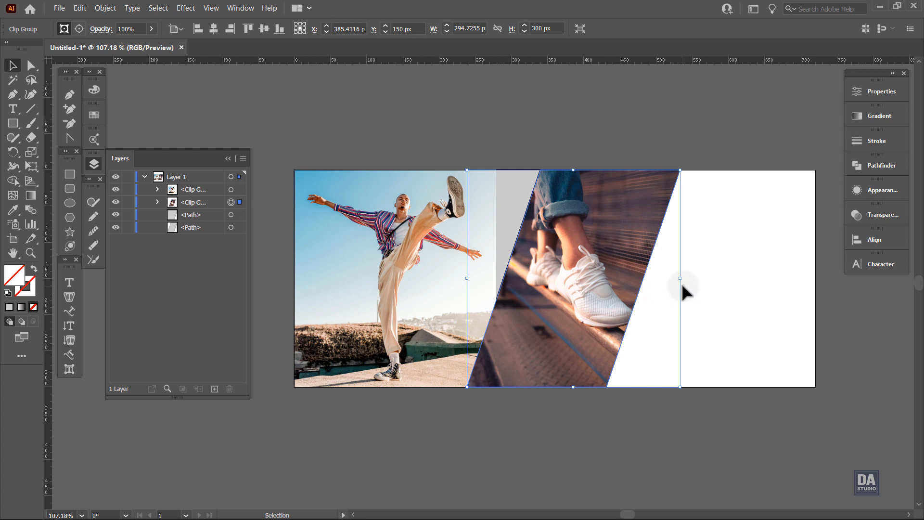
{"action": "left_click", "coordinate": [727, 277]}
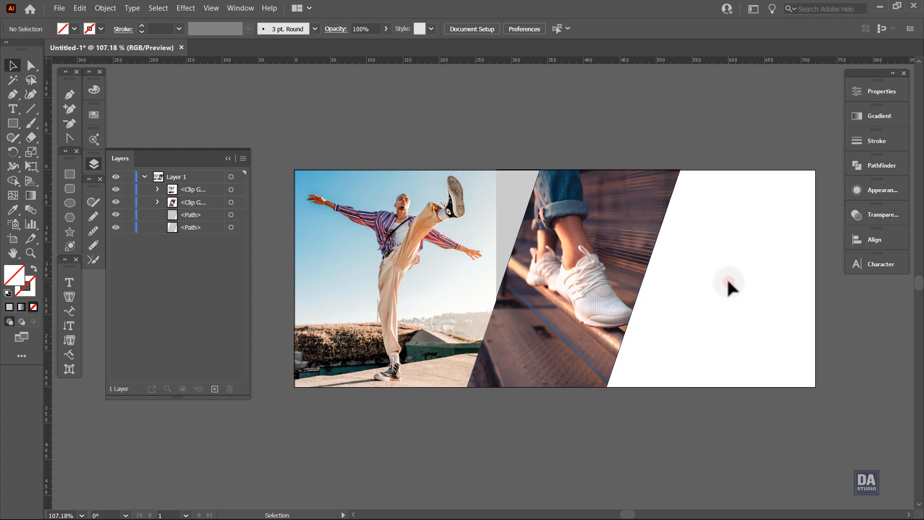
- Shift the sneaker photo down inside its clipping mask and rotate it slightly counterclockwise
{"action": "left_click", "coordinate": [628, 302]}
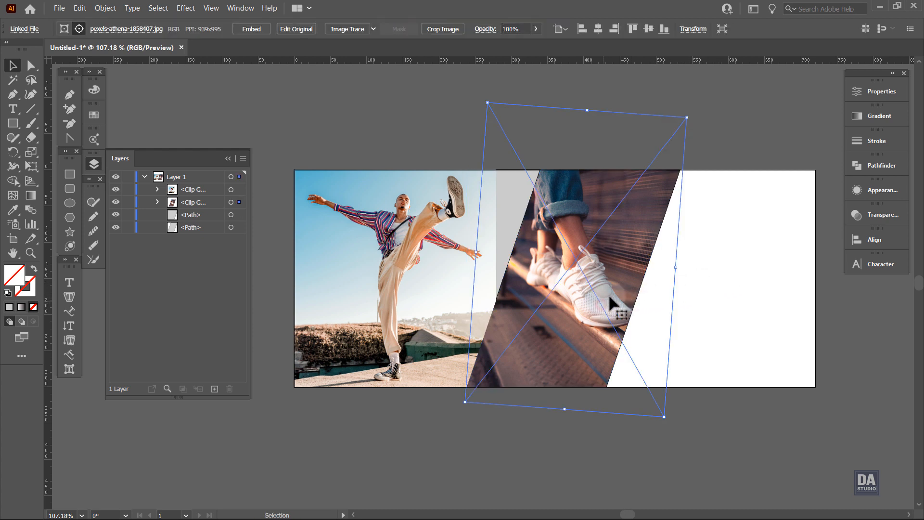
{"action": "left_click_drag", "start_coordinate": [610, 301], "coordinate": [608, 313]}
{"action": "left_click_drag", "start_coordinate": [687, 134], "coordinate": [687, 130]}
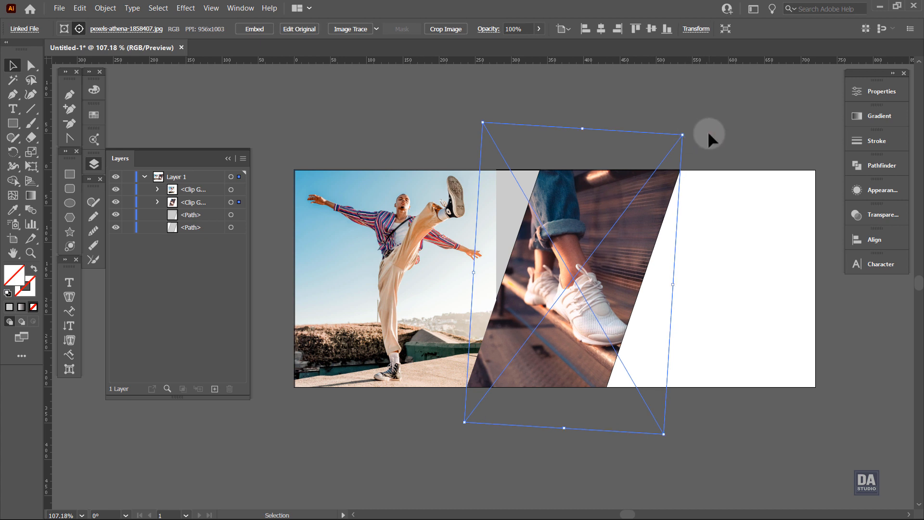
{"action": "left_click", "coordinate": [708, 137]}
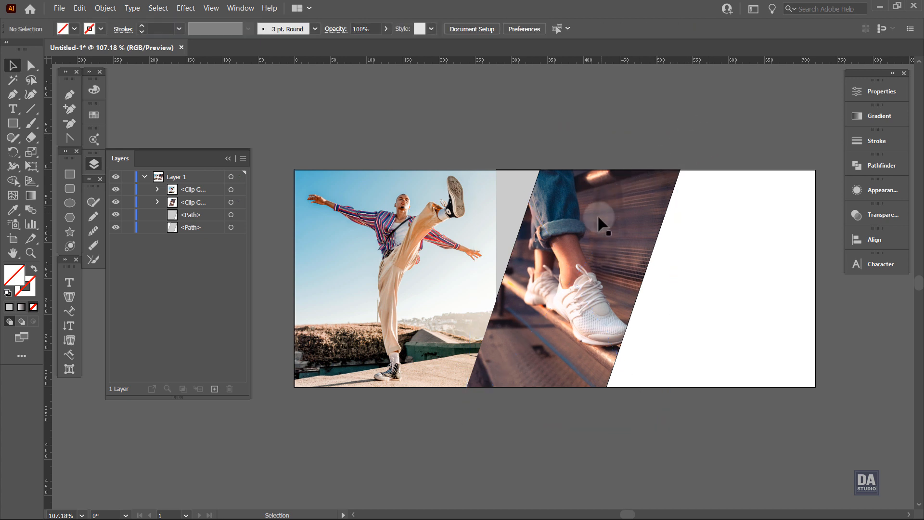
- Remove the stroke from both original grey panel paths behind the clipped photos
{"action": "left_click", "coordinate": [629, 213]}
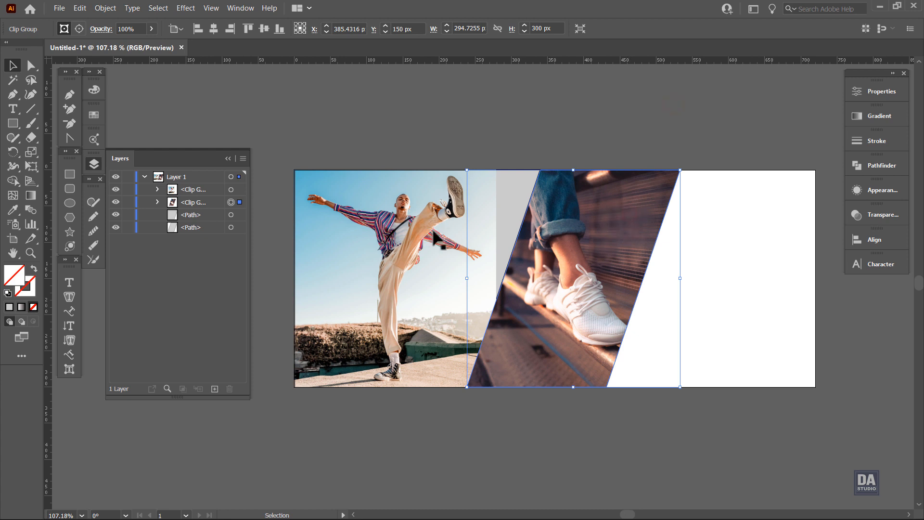
{"action": "left_click", "coordinate": [387, 239], "text": "shift"}
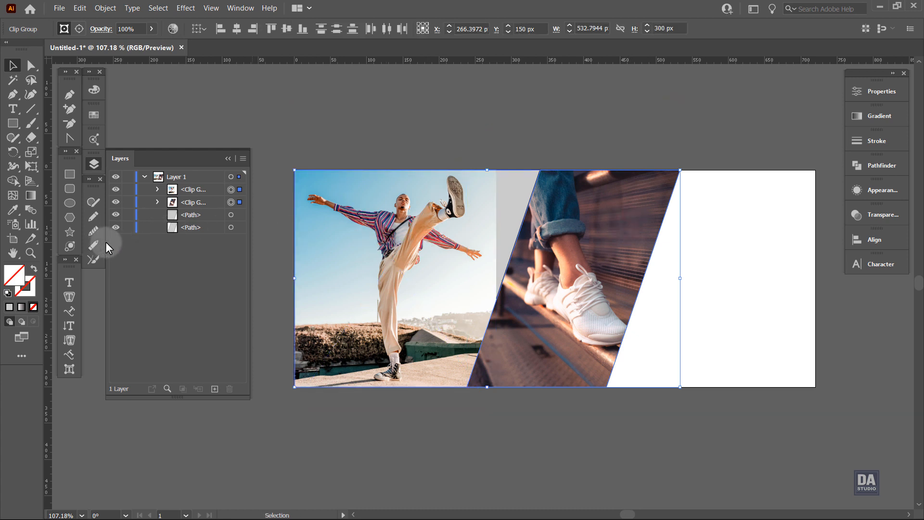
{"action": "left_click", "coordinate": [508, 187]}
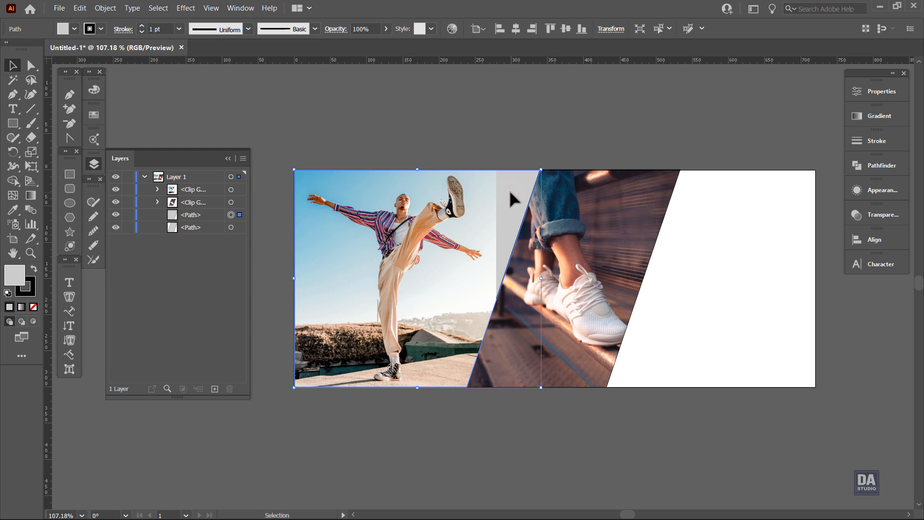
{"action": "left_click", "coordinate": [25, 286]}
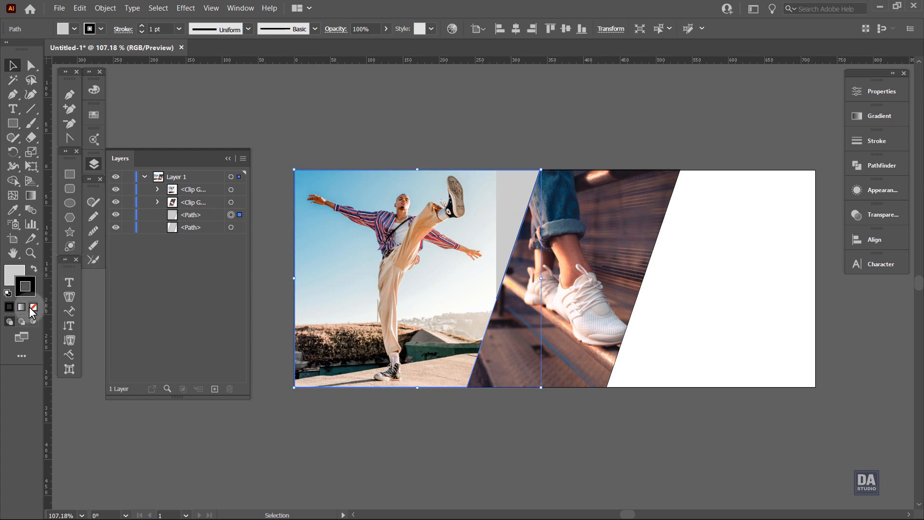
{"action": "left_click", "coordinate": [33, 307]}
{"action": "left_click", "coordinate": [421, 412]}
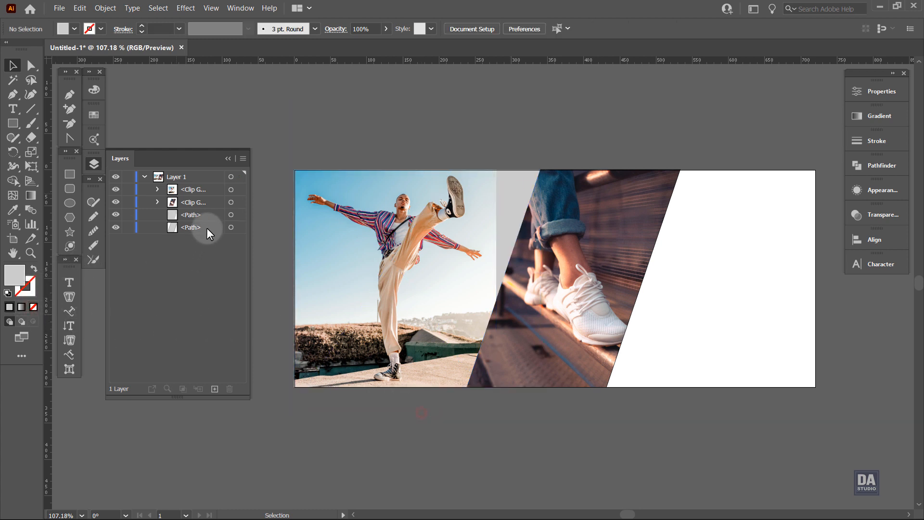
{"action": "left_click", "coordinate": [231, 228]}
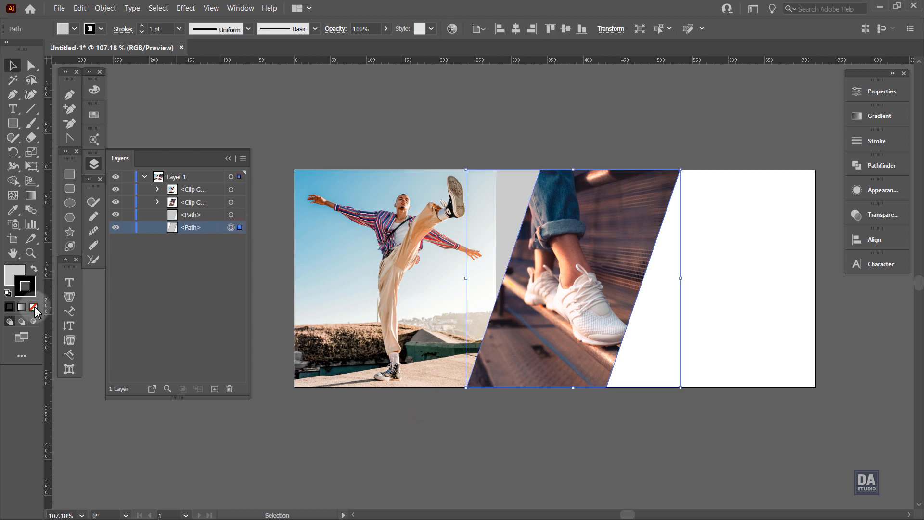
{"action": "left_click", "coordinate": [33, 307]}
{"action": "left_click", "coordinate": [392, 425]}
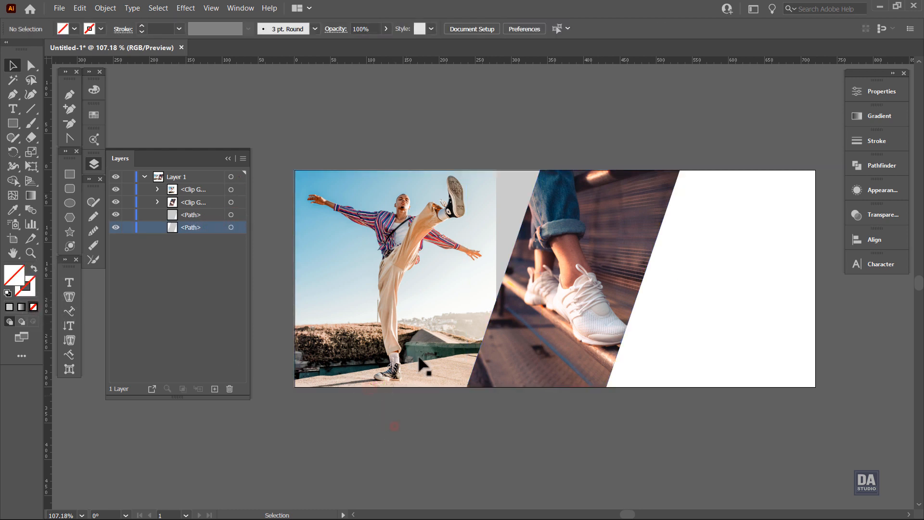
- Fill the left grey panel path with the pale sky colour sampled near the kicking-man photo's right edge
{"action": "left_click_drag", "start_coordinate": [492, 199], "coordinate": [540, 208]}
{"action": "left_click", "coordinate": [535, 207]}
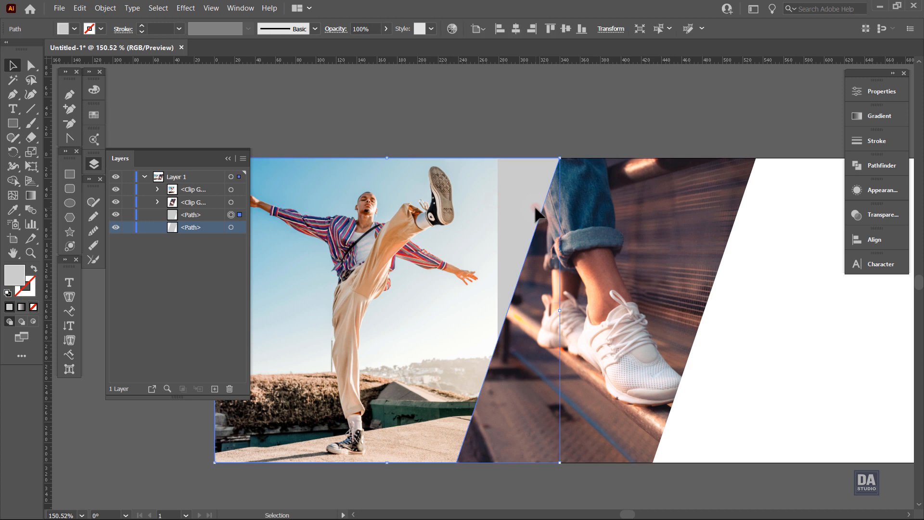
{"action": "left_click", "coordinate": [13, 210]}
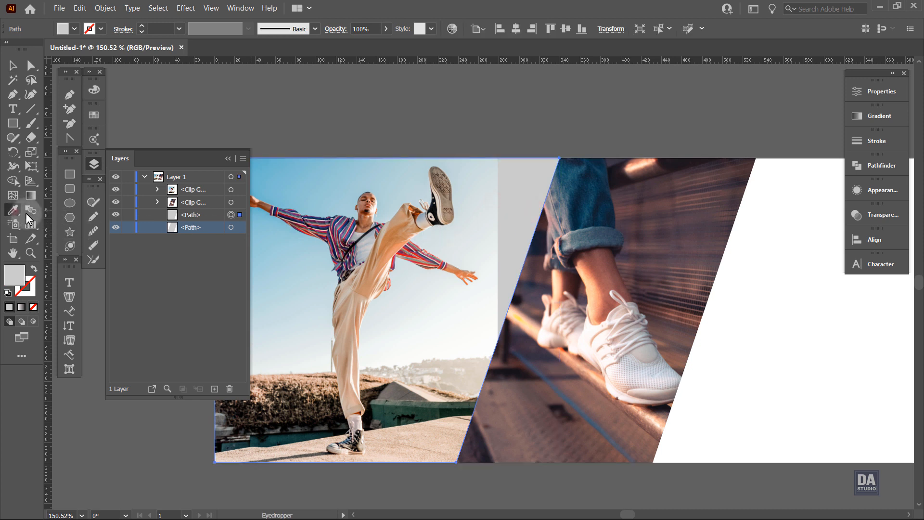
{"action": "left_click", "coordinate": [489, 211]}
{"action": "left_click", "coordinate": [528, 153], "text": "ctrl"}
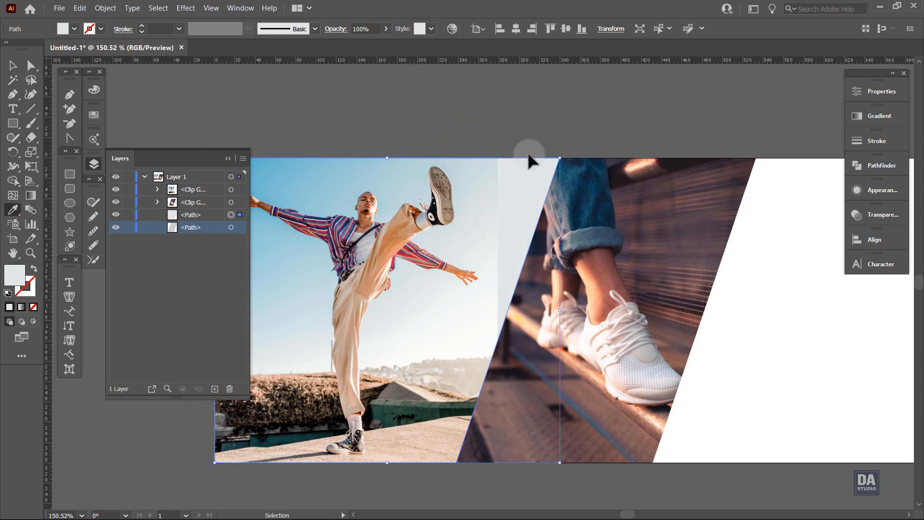
- Apply a linear gradient to the left panel path and run it vertically from the top edge down the uncovered strip
{"action": "left_click", "coordinate": [509, 212], "text": "ctrl"}
{"action": "left_click", "coordinate": [880, 118]}
{"action": "left_click", "coordinate": [719, 139]}
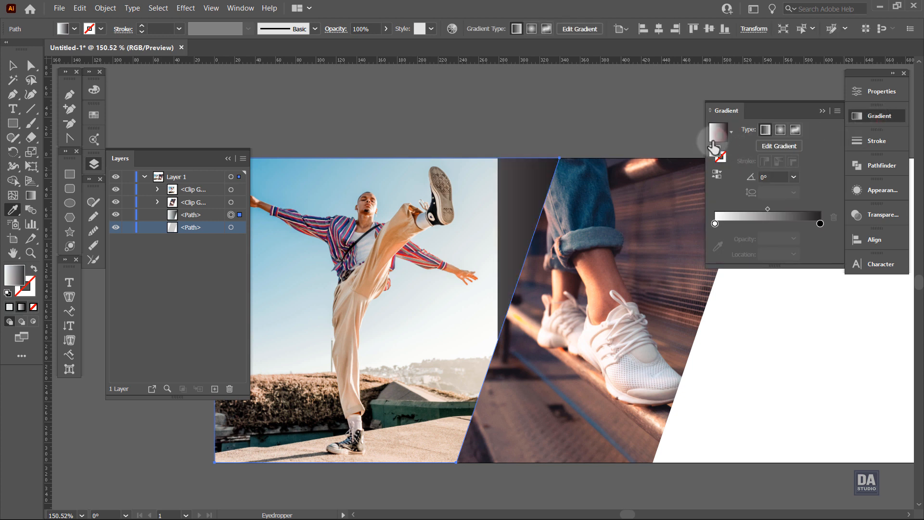
{"action": "left_click", "coordinate": [30, 195]}
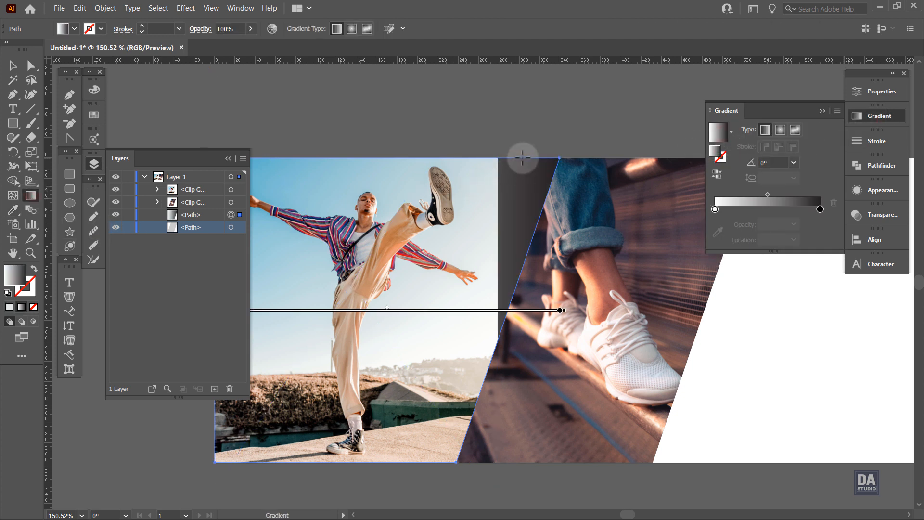
{"action": "left_click_drag", "start_coordinate": [523, 155], "coordinate": [522, 334]}
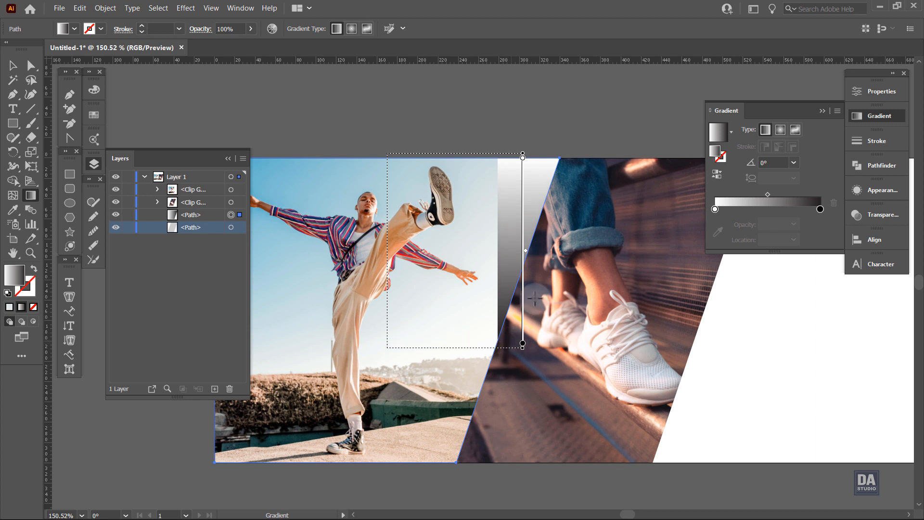
- Sample the gradient's start colour from the sky at the photo's top right edge and its end colour from the pale sky lower down
{"action": "left_click", "coordinate": [715, 210]}
{"action": "left_click", "coordinate": [717, 233]}
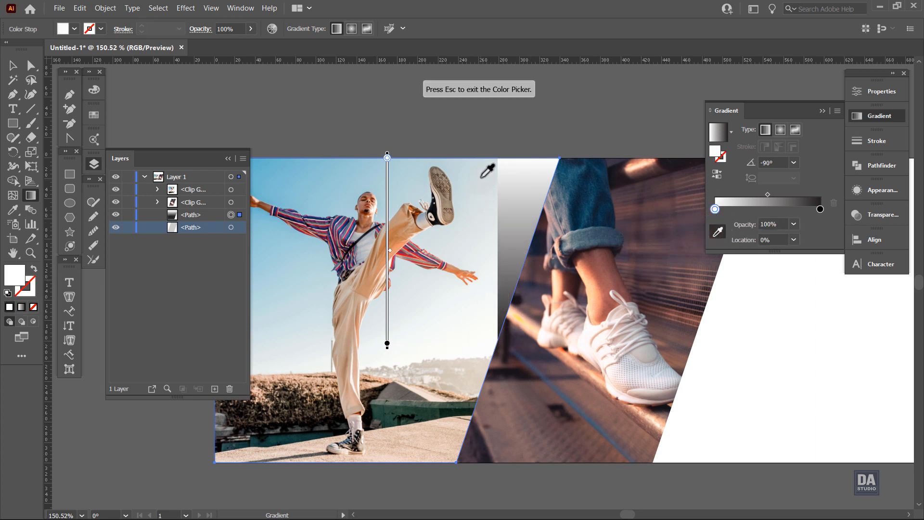
{"action": "left_click", "coordinate": [496, 161]}
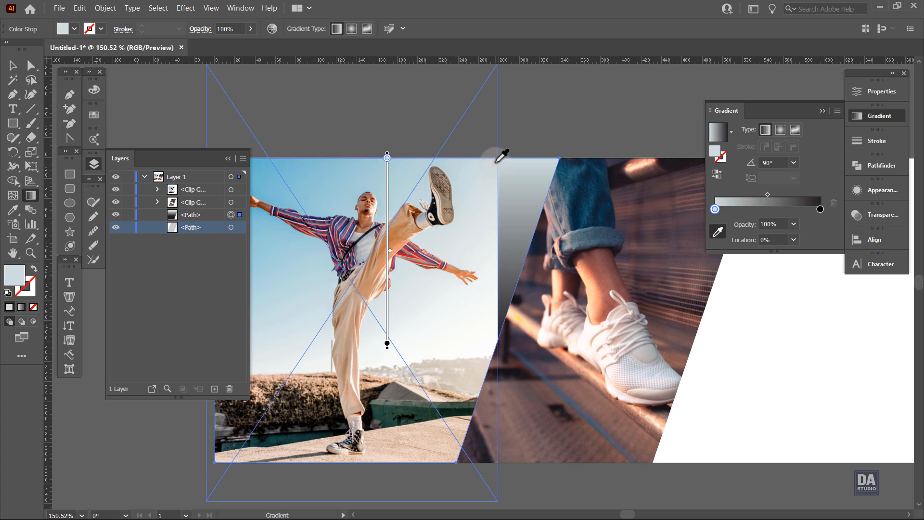
{"action": "left_click", "coordinate": [820, 208]}
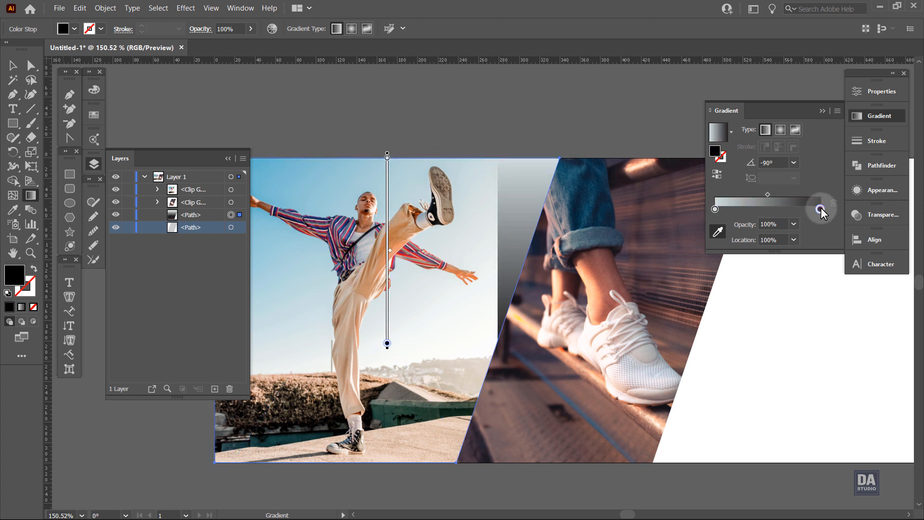
{"action": "left_click", "coordinate": [716, 233]}
{"action": "left_click", "coordinate": [495, 320]}
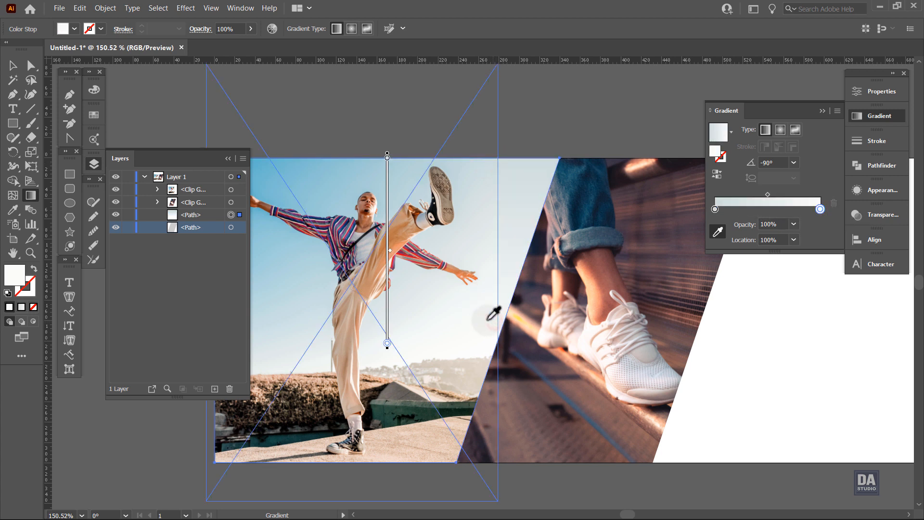
- Resample the left panel gradient's end colour from the pale sky near the kicking-man photo's right edge
{"action": "left_click", "coordinate": [13, 65]}
{"action": "left_click", "coordinate": [460, 94]}
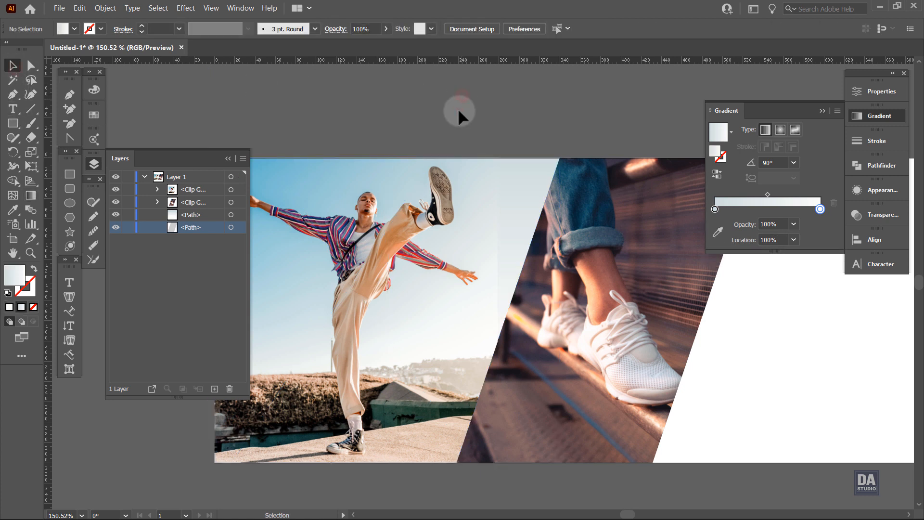
{"action": "left_click", "coordinate": [520, 239]}
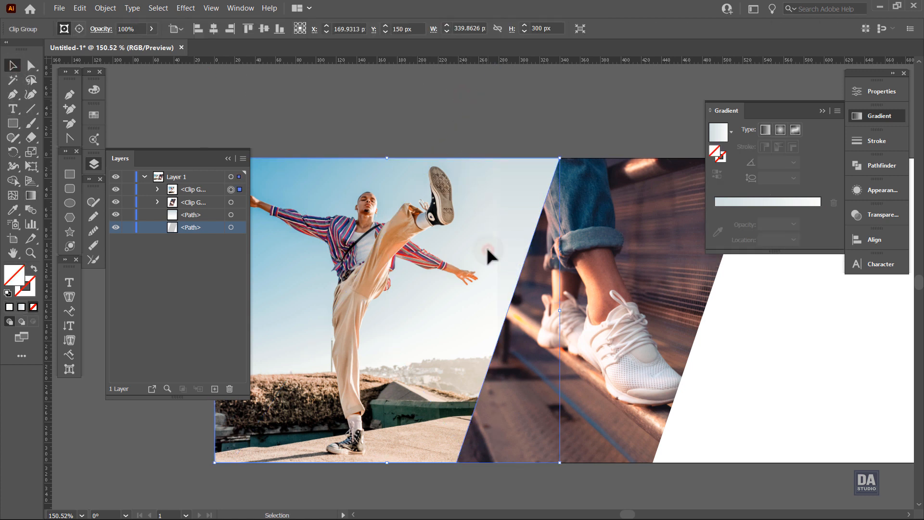
{"action": "left_click", "coordinate": [520, 241]}
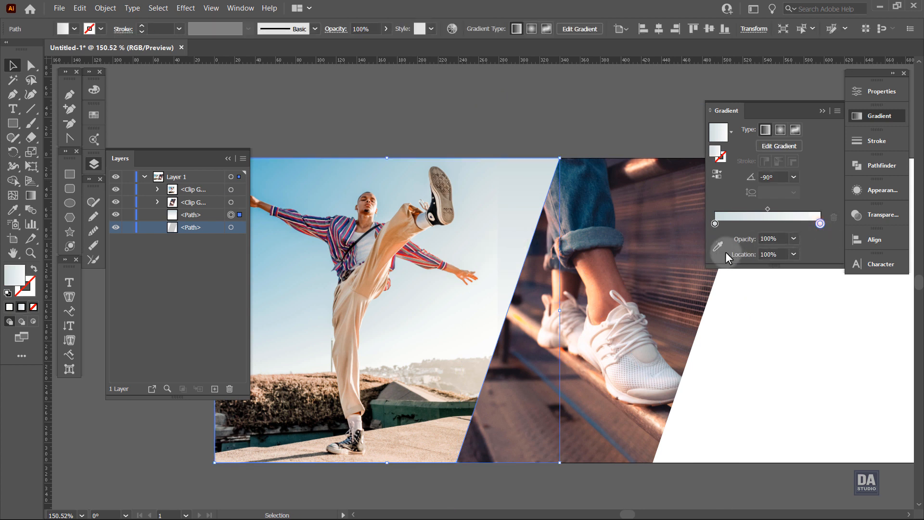
{"action": "left_click", "coordinate": [718, 247]}
{"action": "left_click", "coordinate": [495, 249]}
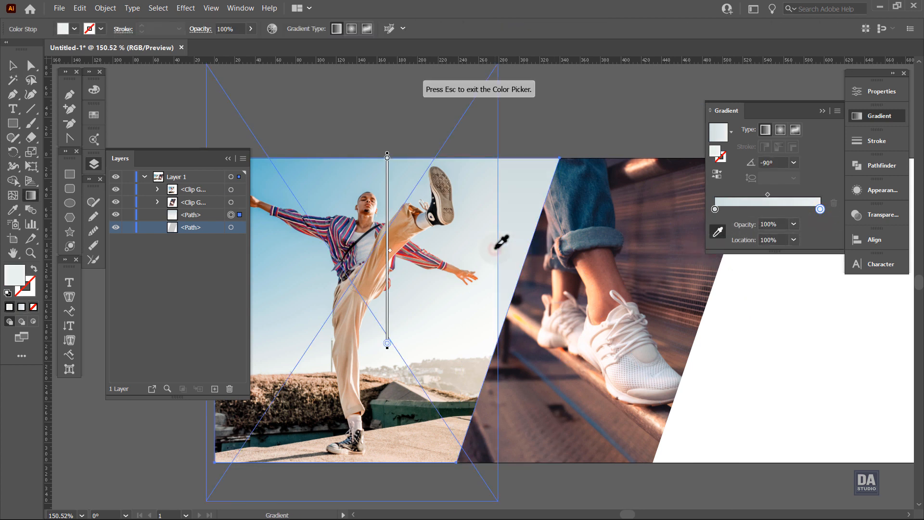
{"action": "key", "text": "Escape"}
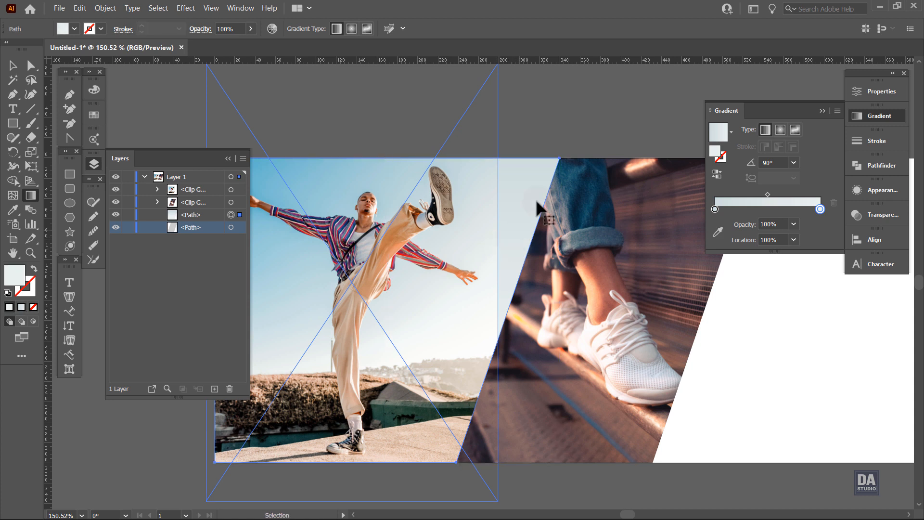
{"action": "left_click", "coordinate": [718, 233]}
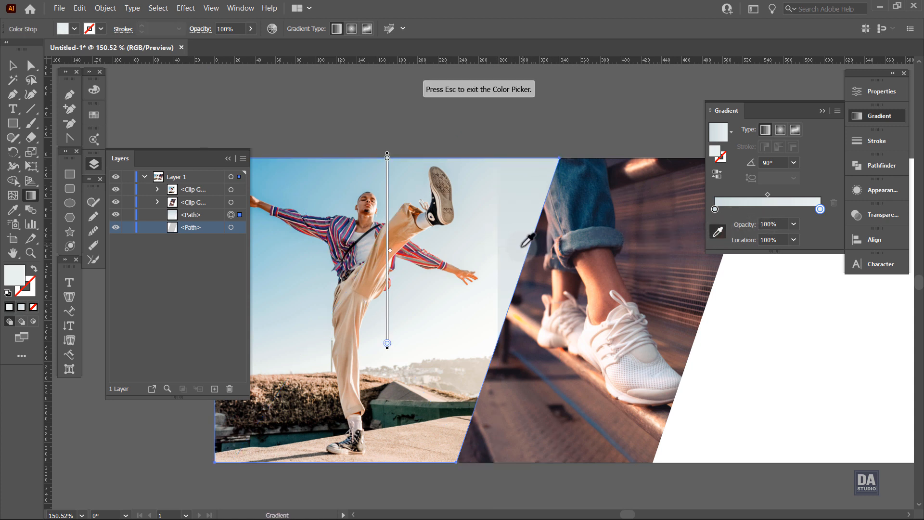
{"action": "left_click", "coordinate": [487, 304]}
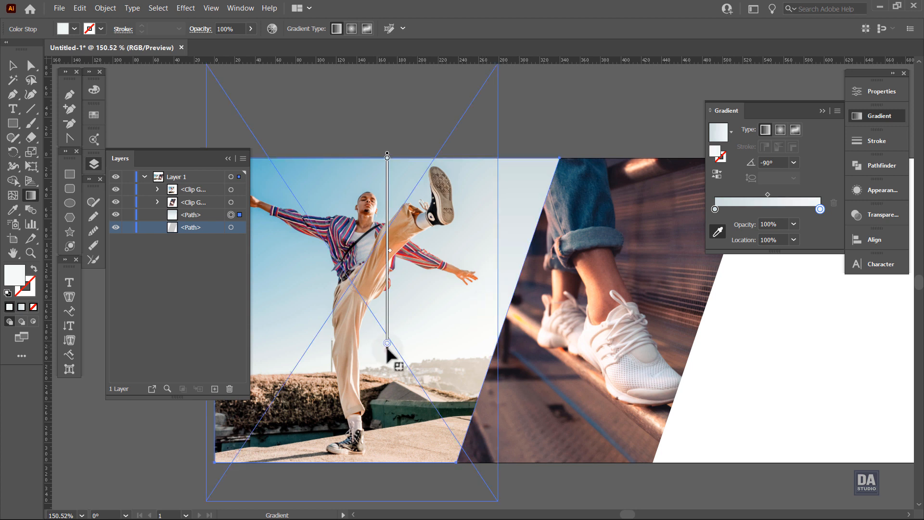
- Shorten the left panel's gradient to end about a third of the way down and resample its end colour from the sky near the photo's right edge
{"action": "left_click_drag", "start_coordinate": [387, 349], "coordinate": [393, 316]}
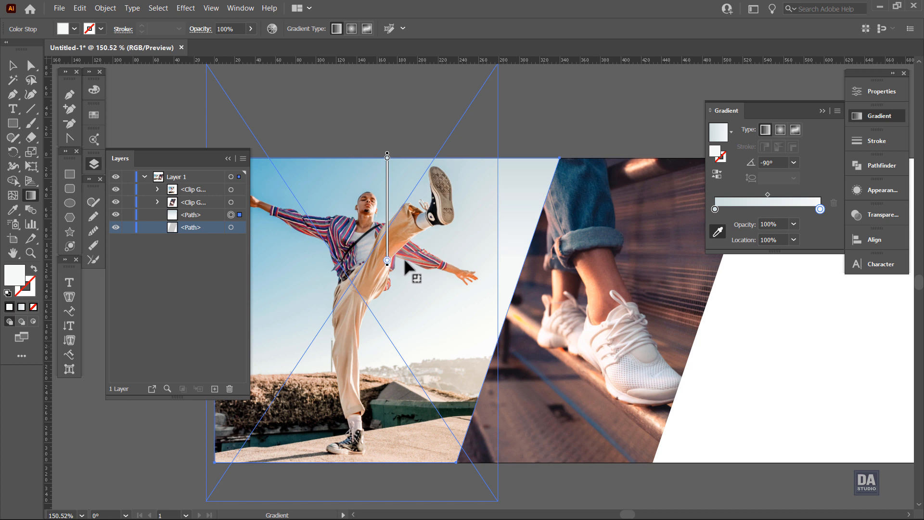
{"action": "left_click", "coordinate": [580, 109], "text": "ctrl"}
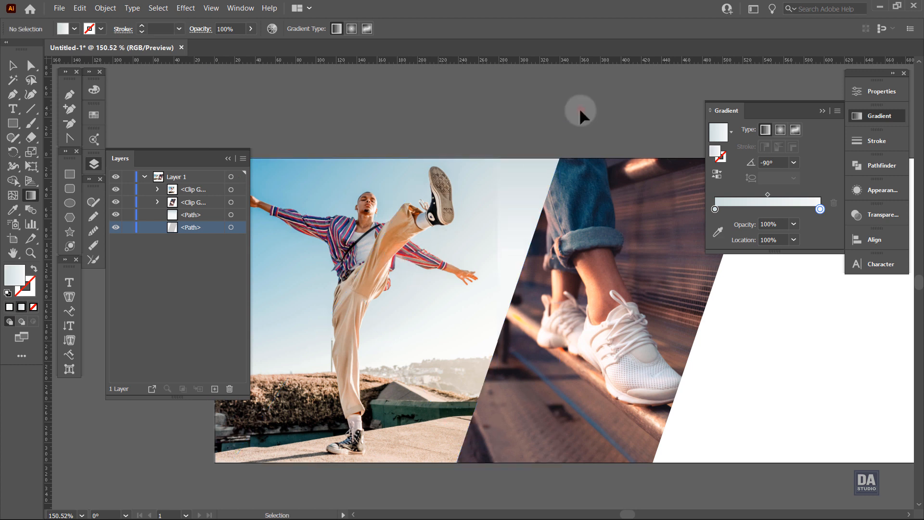
{"action": "left_click", "coordinate": [525, 227]}
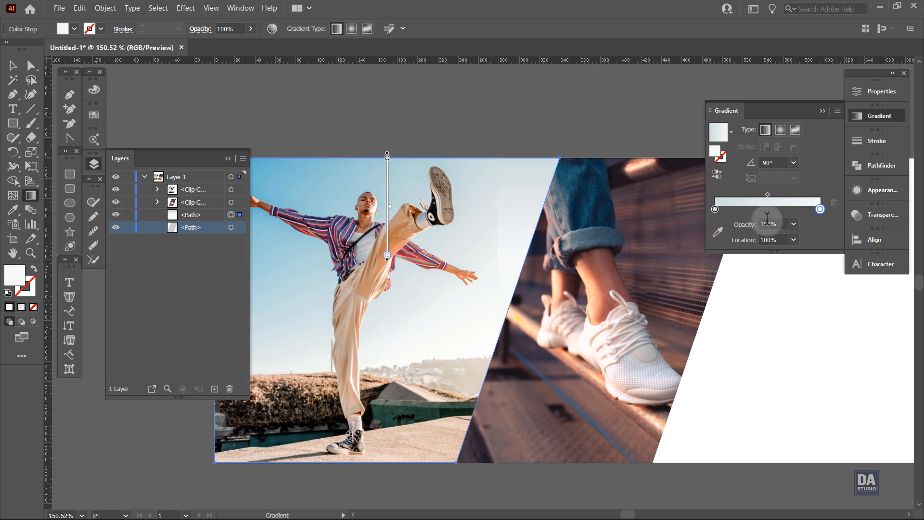
{"action": "left_click", "coordinate": [718, 232]}
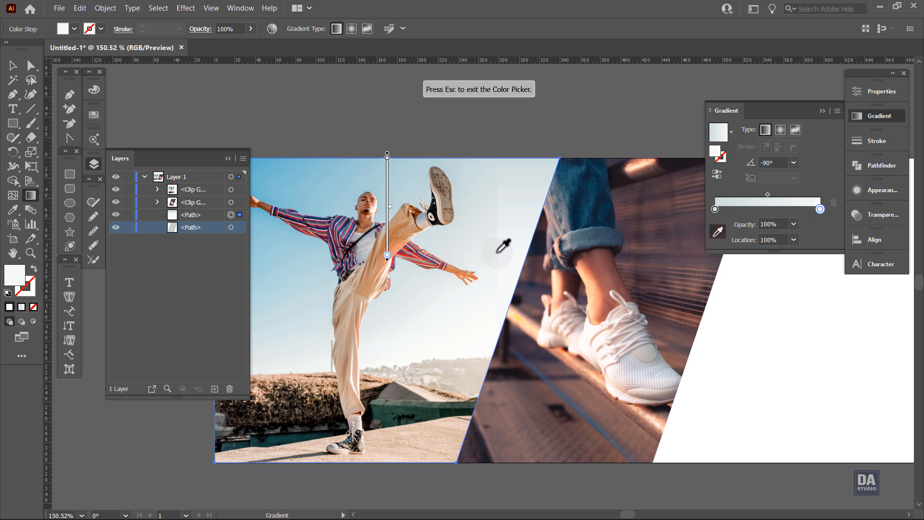
{"action": "key", "text": "Escape"}
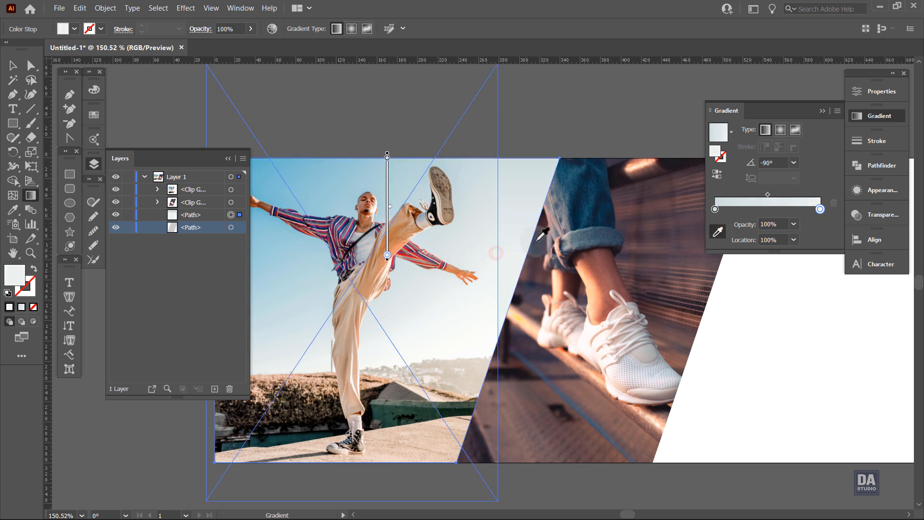
{"action": "left_click", "coordinate": [570, 139], "text": "ctrl"}
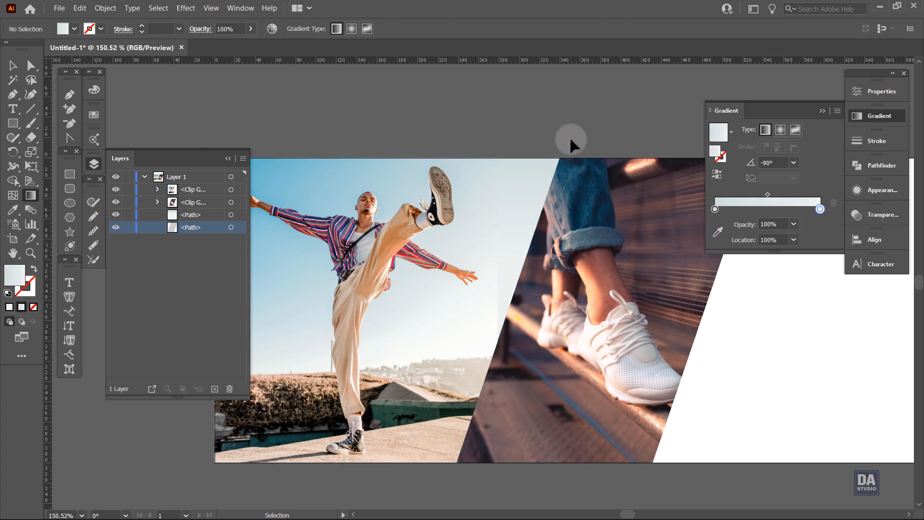
- Add a middle stop slightly past the gradient's midpoint and sample sky colour from the photo for the gradient stops
{"action": "left_click", "coordinate": [801, 210]}
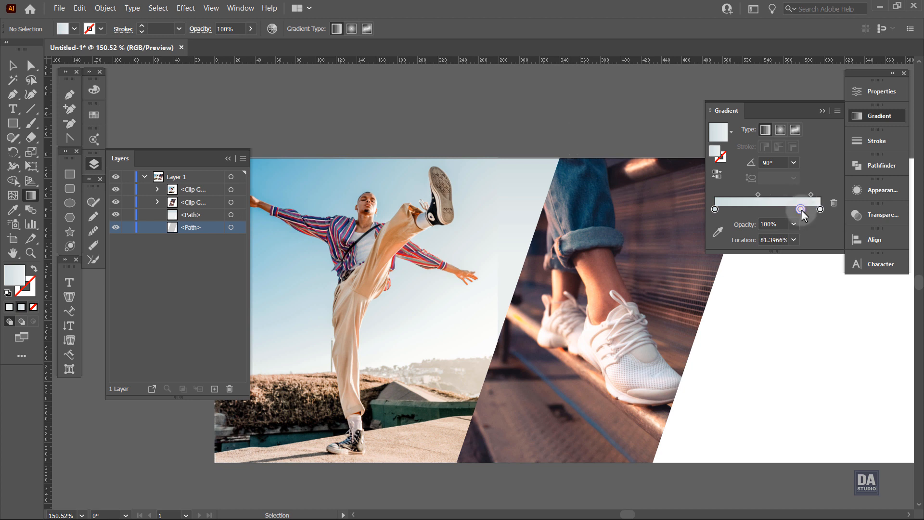
{"action": "left_click_drag", "start_coordinate": [801, 209], "coordinate": [774, 211]}
{"action": "left_click", "coordinate": [718, 236]}
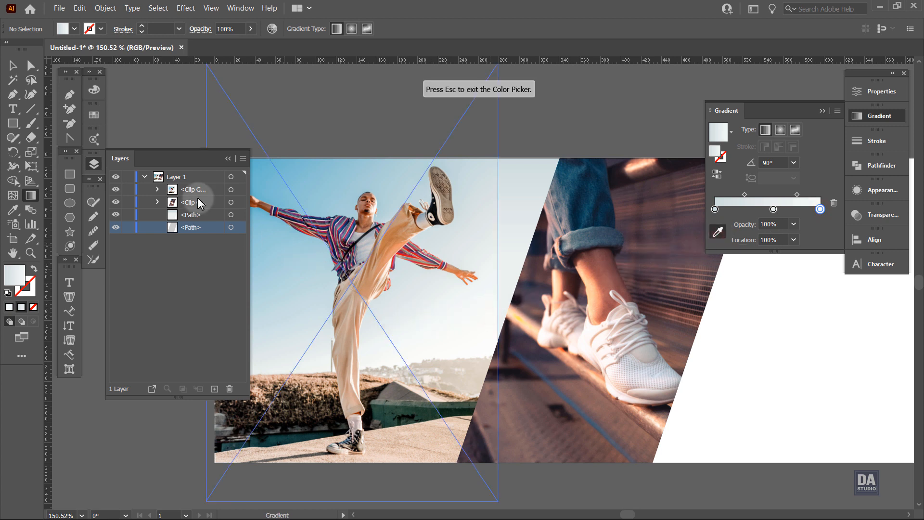
{"action": "key", "text": "Escape"}
{"action": "left_click", "coordinate": [13, 65]}
{"action": "left_click", "coordinate": [350, 117]}
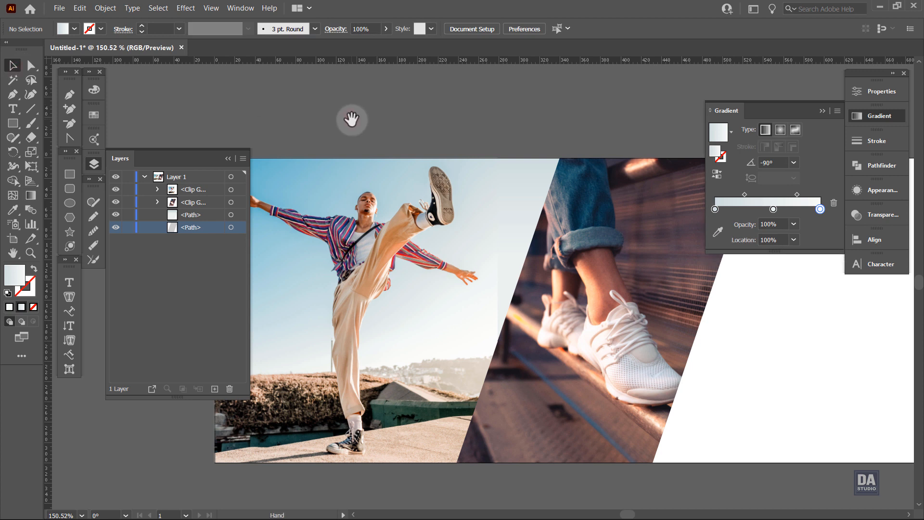
- Collapse the Gradient and Layers panels to clear the workspace around the banner
{"action": "left_click_drag", "start_coordinate": [525, 200], "coordinate": [462, 204]}
{"action": "left_click_drag", "start_coordinate": [557, 207], "coordinate": [493, 220]}
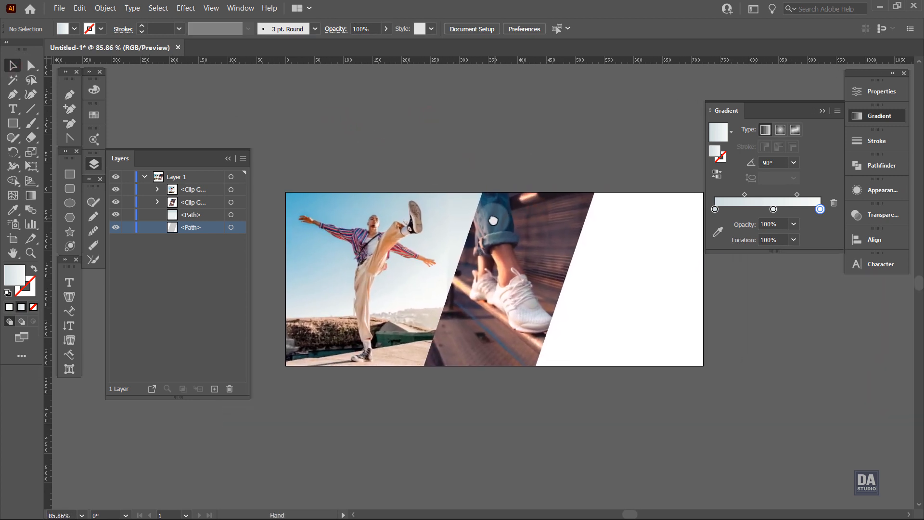
{"action": "left_click_drag", "start_coordinate": [530, 259], "coordinate": [518, 262]}
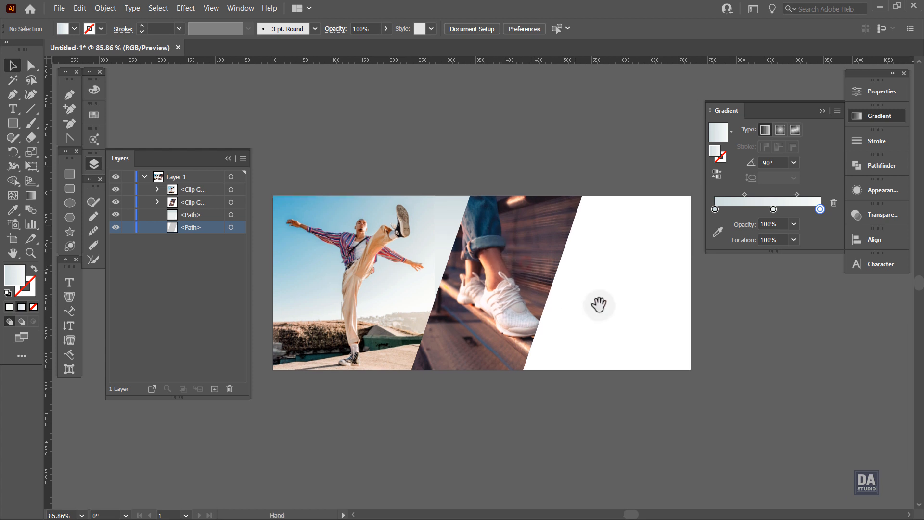
{"action": "left_click", "coordinate": [878, 116]}
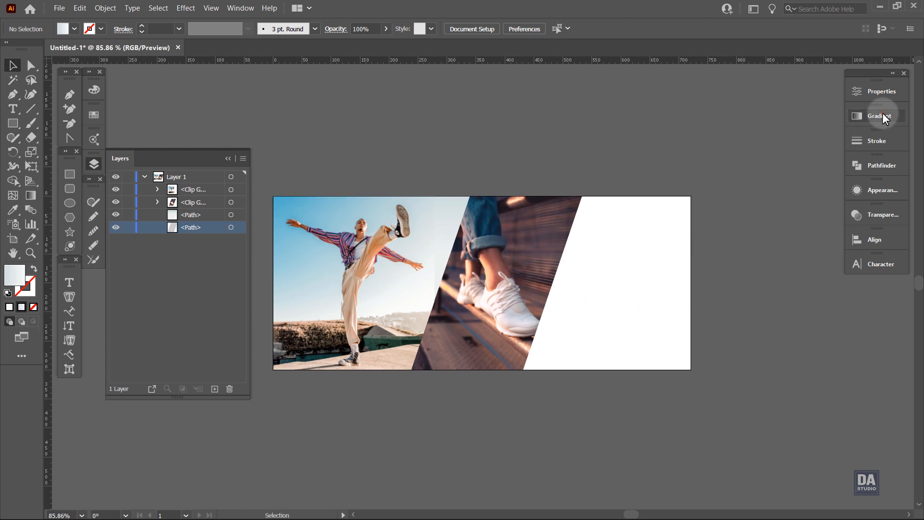
{"action": "left_click", "coordinate": [91, 165]}
{"action": "left_click_drag", "start_coordinate": [493, 289], "coordinate": [579, 307]}
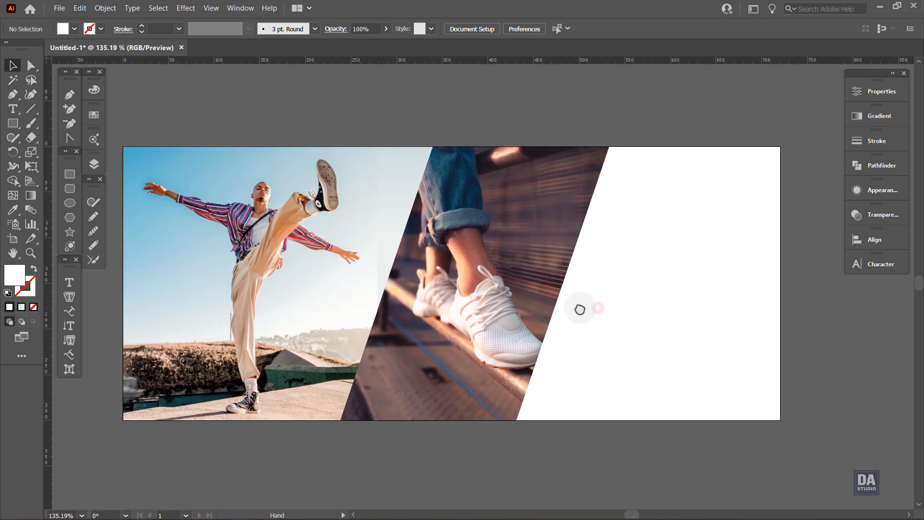
- Add the text "50%" in the banner's white area and enlarge it to about 65 pt
{"action": "left_click", "coordinate": [67, 284]}
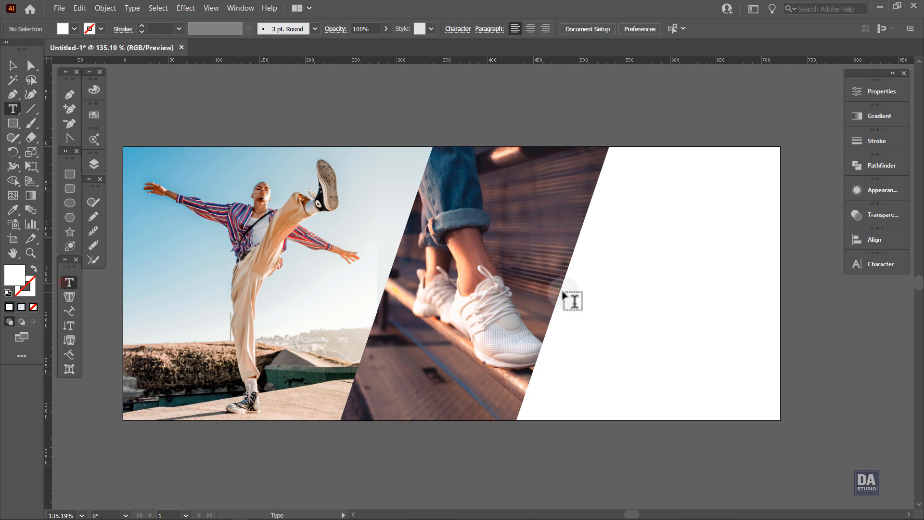
{"action": "left_click", "coordinate": [618, 295]}
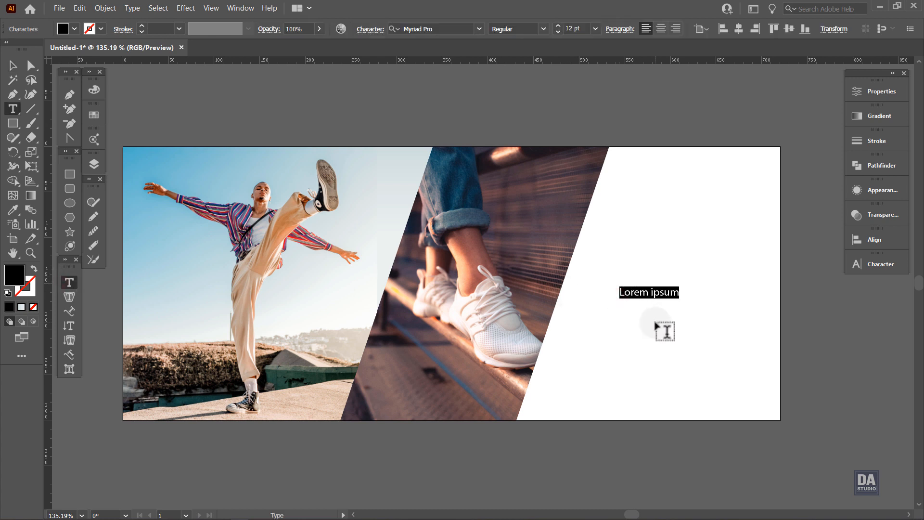
{"action": "type", "text": "50"}
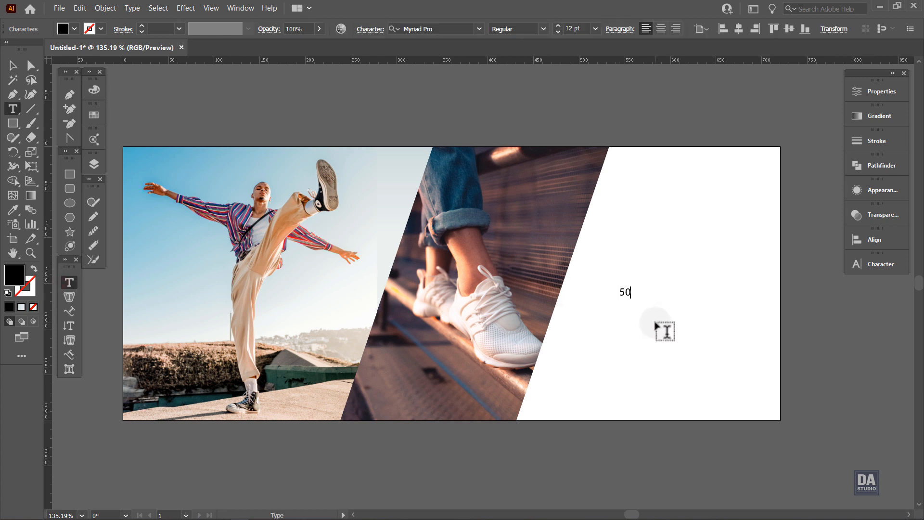
{"action": "left_click", "coordinate": [13, 65]}
{"action": "left_click_drag", "start_coordinate": [640, 298], "coordinate": [722, 309]}
- Set the "50%" text's font to LEMON MILK Bold
{"action": "left_click", "coordinate": [414, 28]}
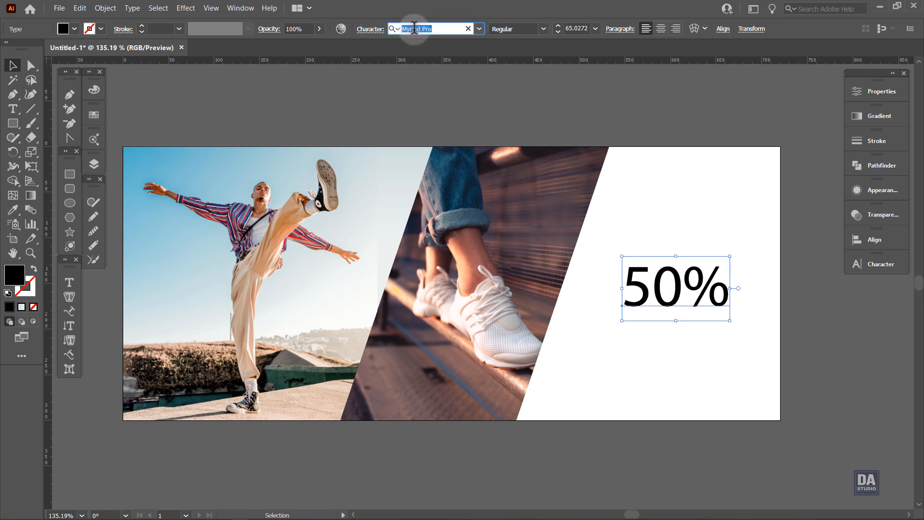
{"action": "type", "text": "lemon"}
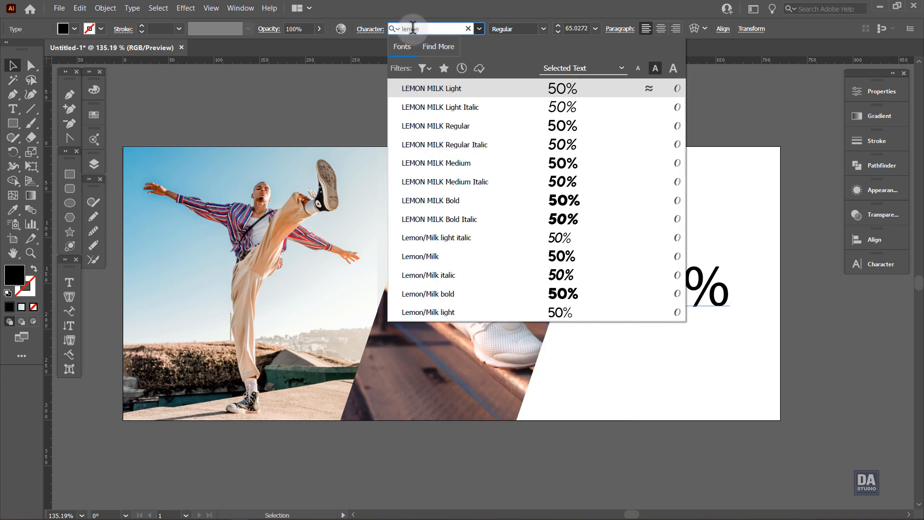
{"action": "left_click", "coordinate": [458, 200]}
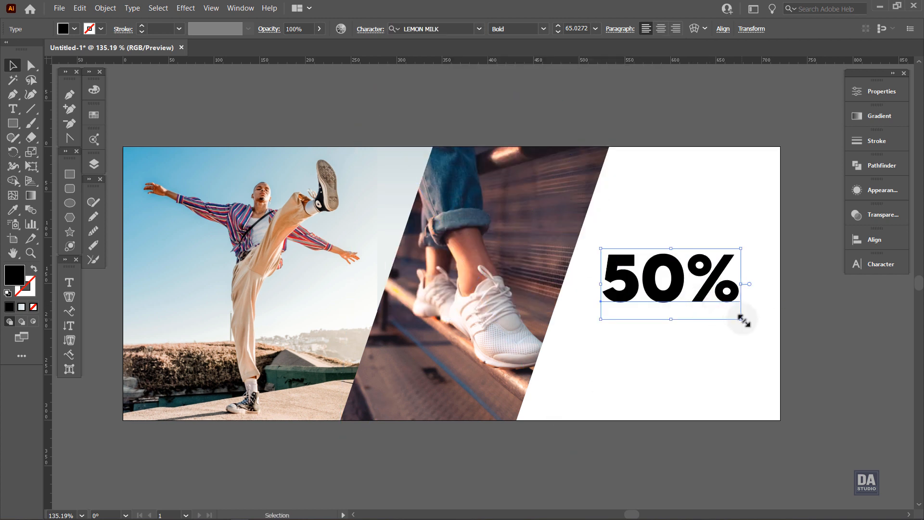
- Reduce the "50%" text to about 59 pt and duplicate it directly below, replacing the copy's wording with "FLAT OFF"
{"action": "left_click_drag", "start_coordinate": [735, 316], "coordinate": [670, 342]}
{"action": "double_click", "coordinate": [670, 342]}
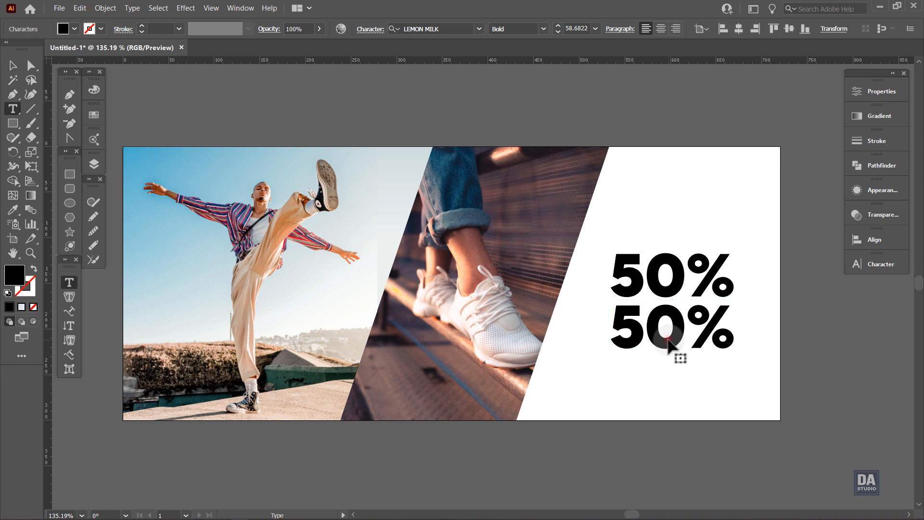
{"action": "key", "text": "ctrl+a"}
{"action": "type", "text": "FLAT"}
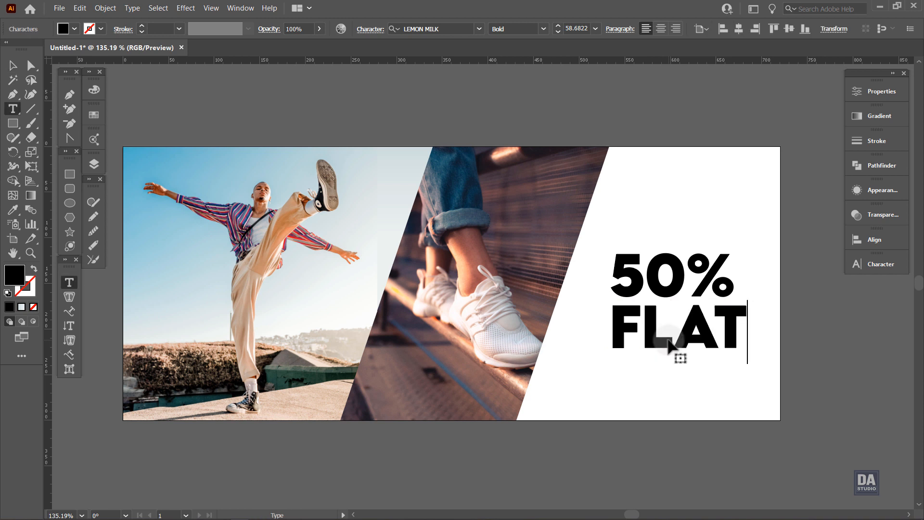
{"action": "type", "text": " O"}
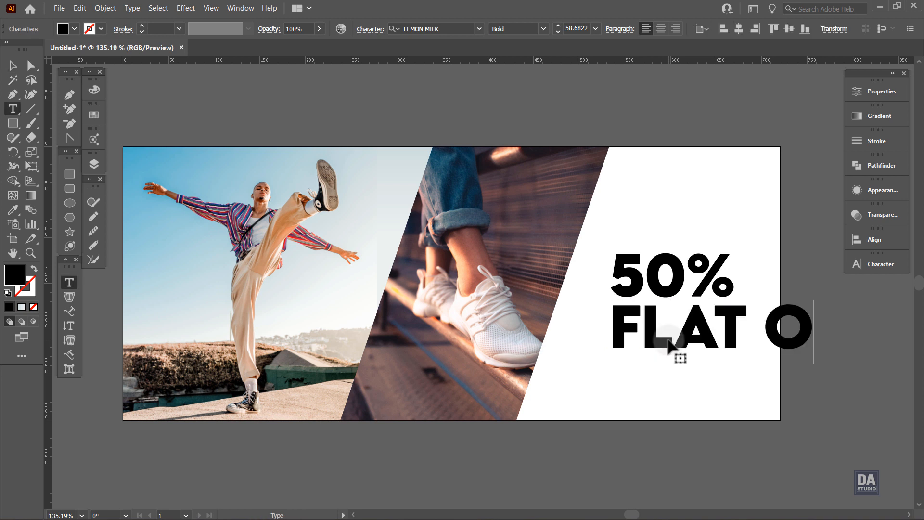
{"action": "type", "text": "FF"}
{"action": "left_click", "coordinate": [13, 65]}
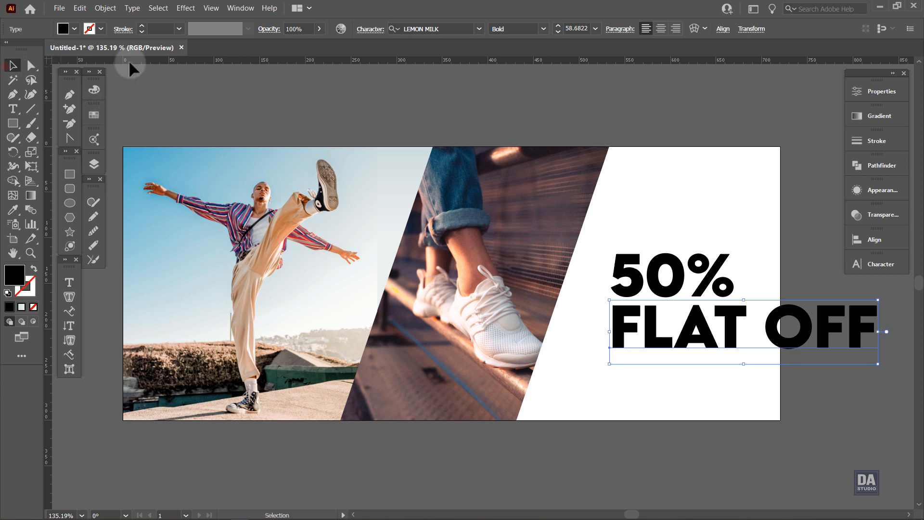
- Set the "FLAT OFF" text to Medium weight and scale it to about 28 pt, matching the width of "50%" above
{"action": "left_click", "coordinate": [543, 29]}
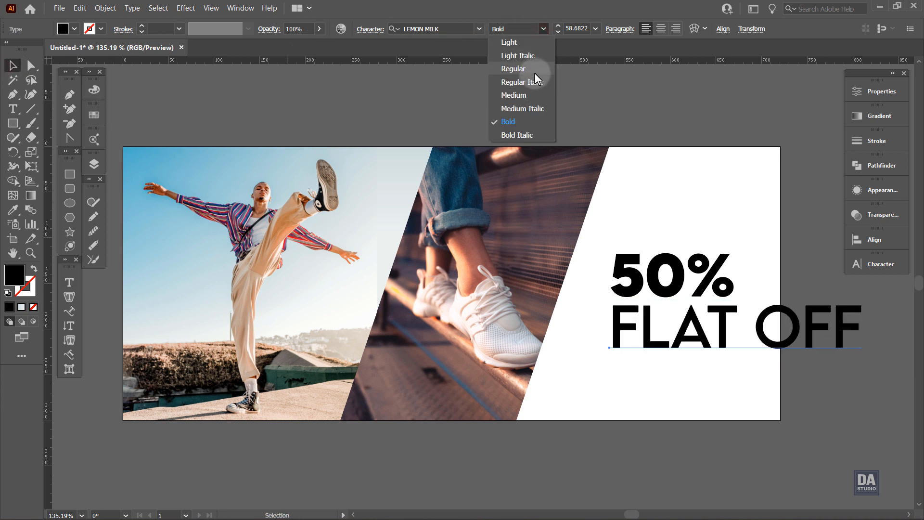
{"action": "left_click", "coordinate": [530, 99]}
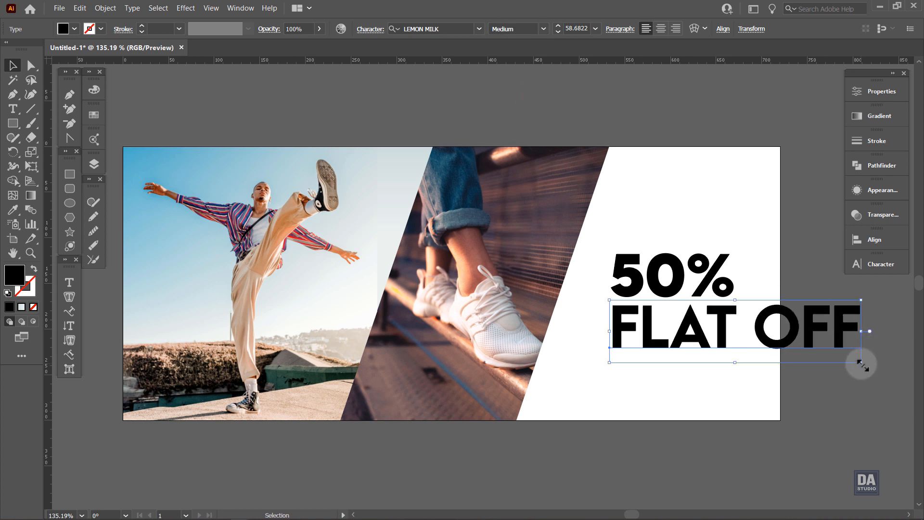
{"action": "left_click_drag", "start_coordinate": [861, 365], "coordinate": [755, 329]}
{"action": "left_click_drag", "start_coordinate": [683, 316], "coordinate": [737, 332]}
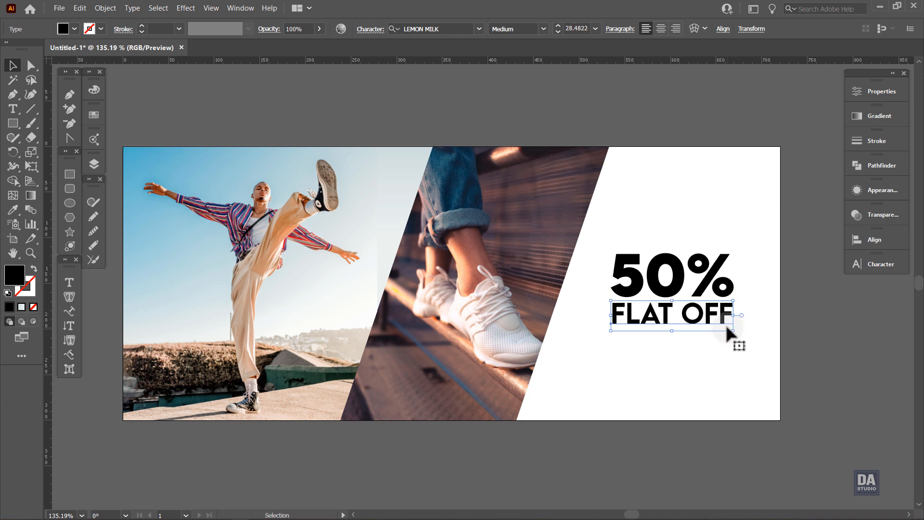
- Change the "FLAT OFF" text to Bold and scale it to about 27 pt to fit the width of "50%"
{"action": "left_click", "coordinate": [541, 29]}
{"action": "left_click", "coordinate": [530, 118]}
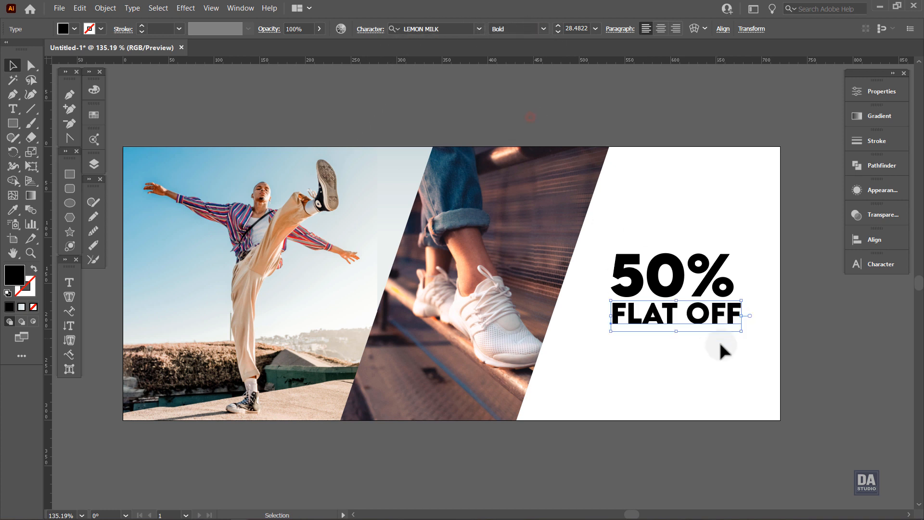
{"action": "left_click_drag", "start_coordinate": [744, 333], "coordinate": [734, 330]}
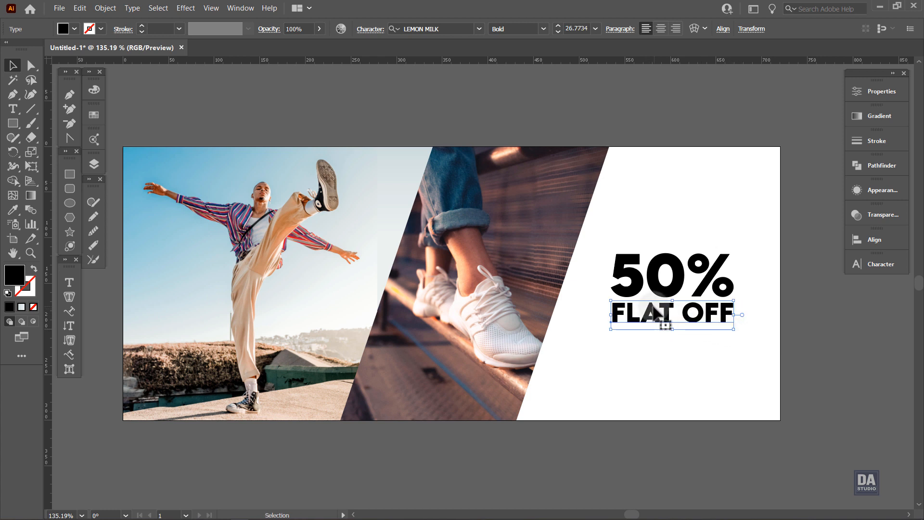
- Recolour the "50%" text with a reddish brown sampled from the wooden bench in the sneaker photo
{"action": "left_click", "coordinate": [643, 282]}
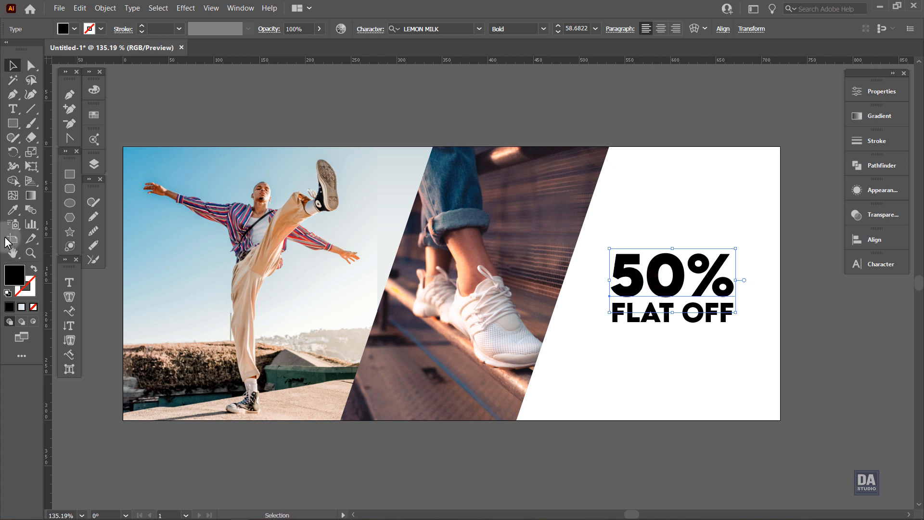
{"action": "left_click", "coordinate": [13, 209]}
{"action": "left_click", "coordinate": [553, 282]}
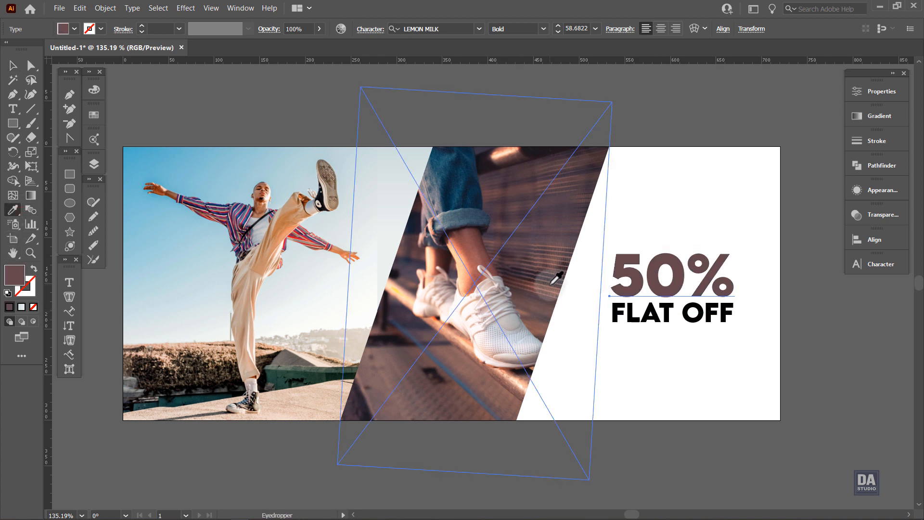
{"action": "left_click", "coordinate": [554, 278]}
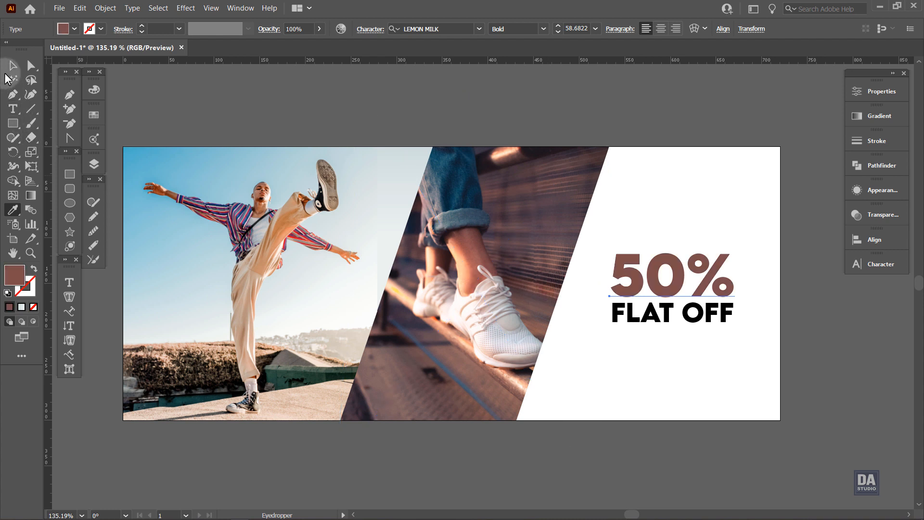
{"action": "left_click", "coordinate": [12, 65]}
{"action": "left_click", "coordinate": [136, 77]}
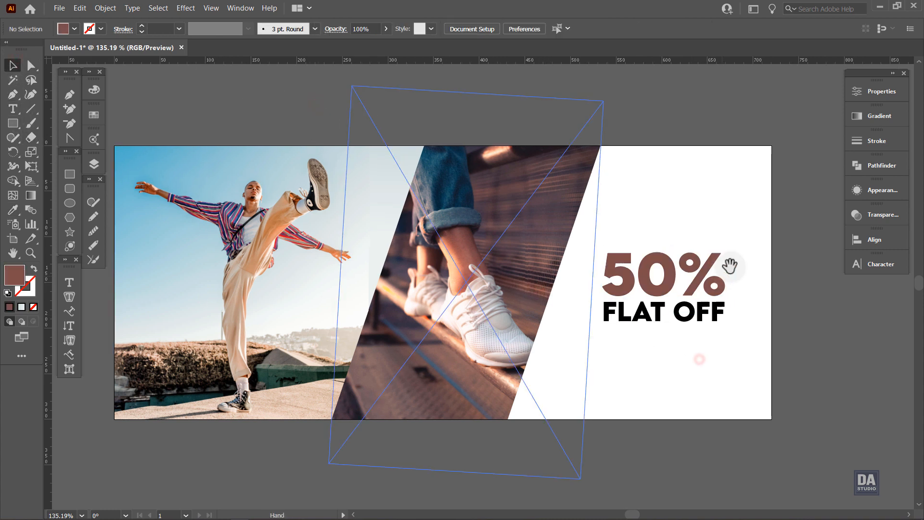
{"action": "left_click", "coordinate": [712, 271]}
- Group the "50%" and "FLAT OFF" texts and centre the group vertically on the artboard
{"action": "right_click", "coordinate": [652, 286]}
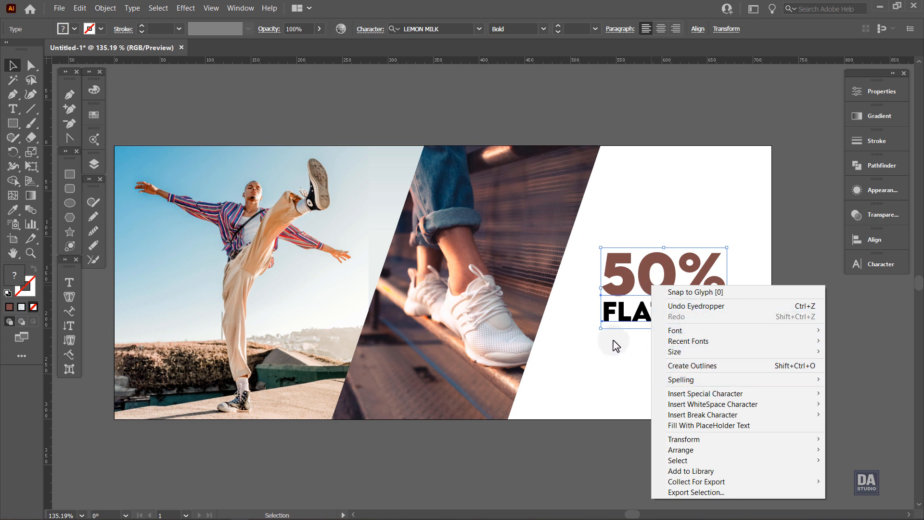
{"action": "left_click_drag", "start_coordinate": [597, 235], "coordinate": [649, 347]}
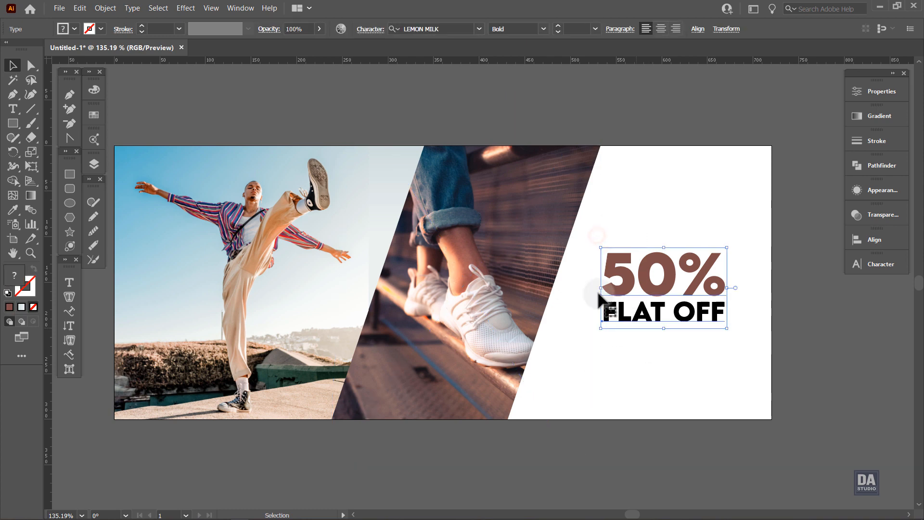
{"action": "left_click", "coordinate": [106, 9]}
{"action": "left_click", "coordinate": [123, 56]}
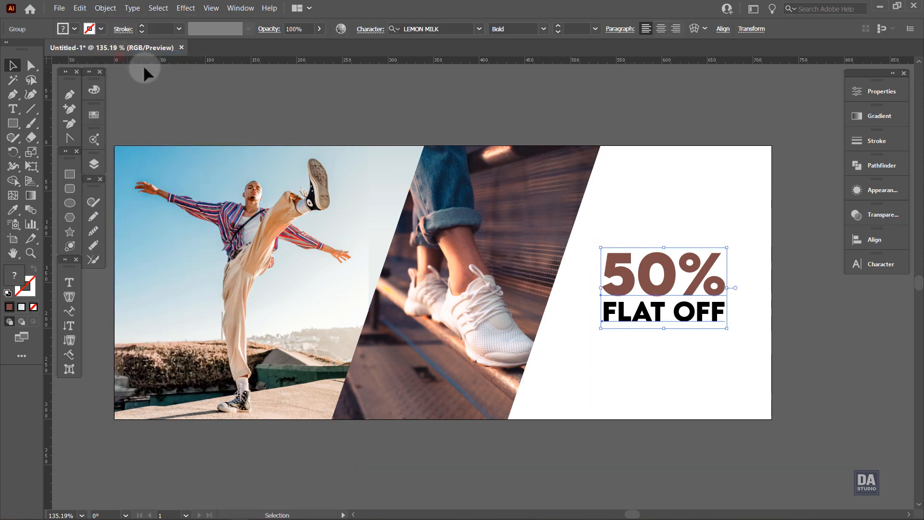
{"action": "left_click", "coordinate": [866, 244]}
{"action": "left_click", "coordinate": [818, 266]}
{"action": "left_click", "coordinate": [871, 241]}
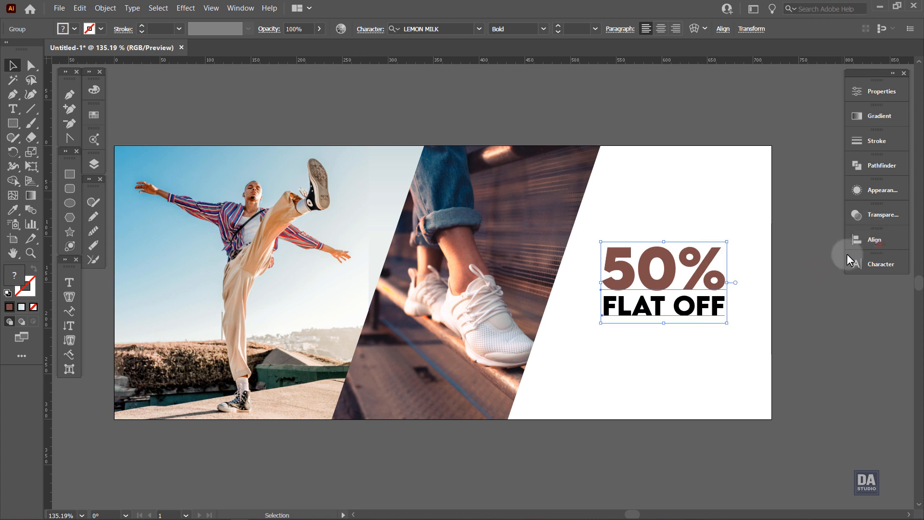
{"action": "left_click", "coordinate": [799, 302]}
{"action": "key", "text": "space"}
{"action": "mouse_move", "coordinate": [784, 303]}
{"action": "left_mouse_down"}
{"action": "mouse_move", "coordinate": [712, 301]}
{"action": "mouse_move", "coordinate": [778, 312]}
{"action": "left_mouse_up"}
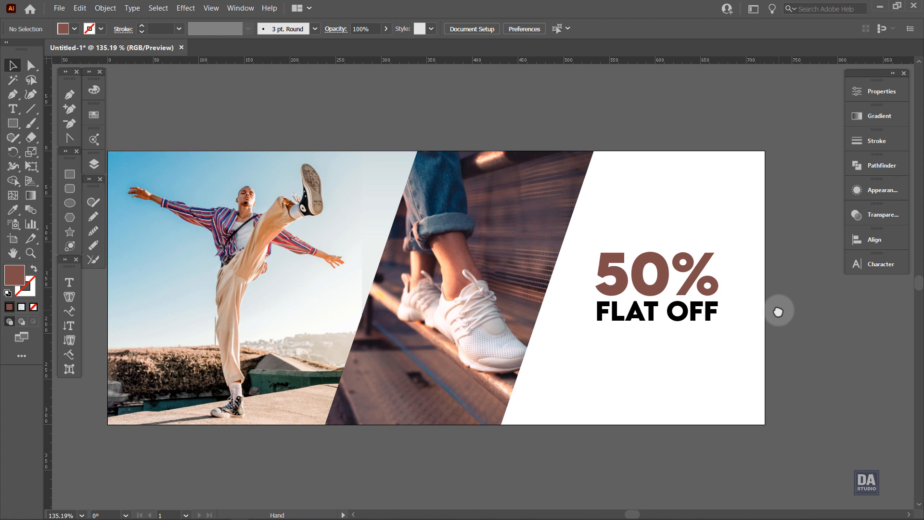
{"action": "key", "text": "ctrl+v"}
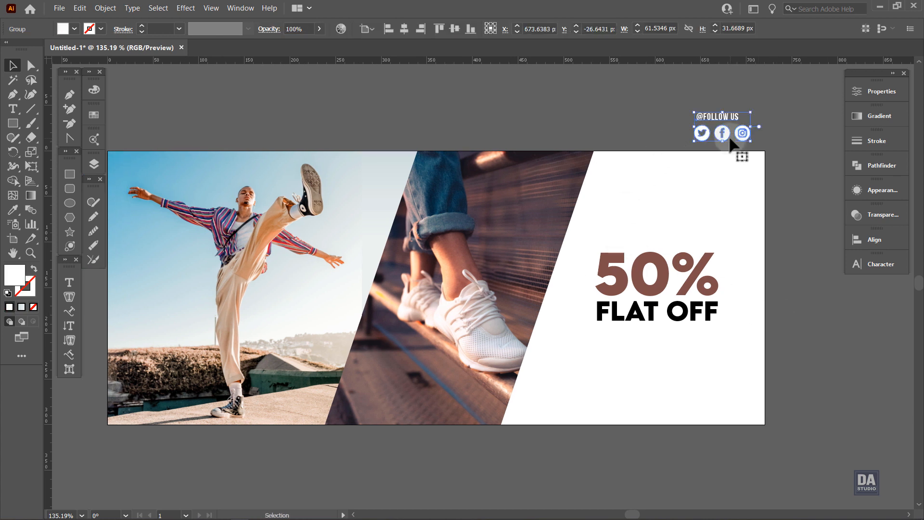
{"action": "left_click_drag", "start_coordinate": [727, 130], "coordinate": [711, 413]}
{"action": "double_click", "coordinate": [674, 111]}
{"action": "left_click", "coordinate": [743, 154]}
{"action": "key", "text": "ctrl+a"}
{"action": "double_click", "coordinate": [808, 406]}
{"action": "left_click", "coordinate": [749, 405]}
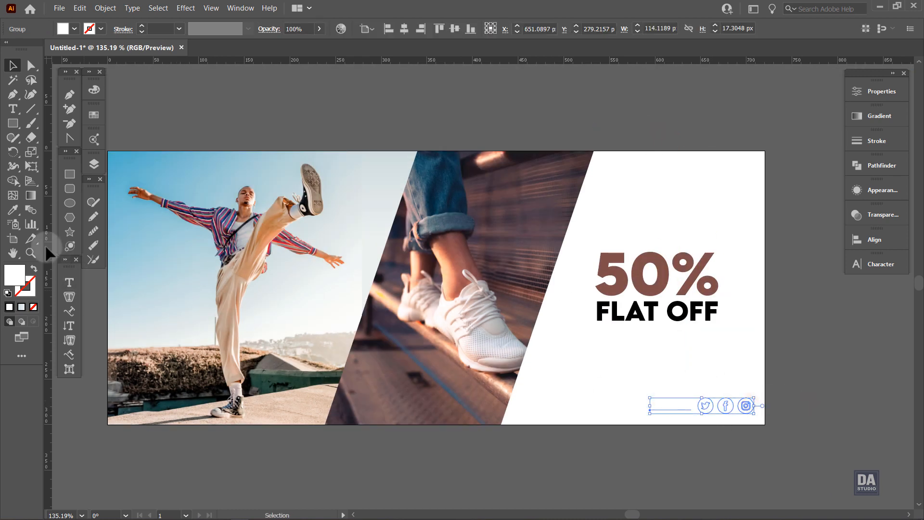
{"action": "left_click", "coordinate": [13, 209]}
{"action": "left_click", "coordinate": [600, 284]}
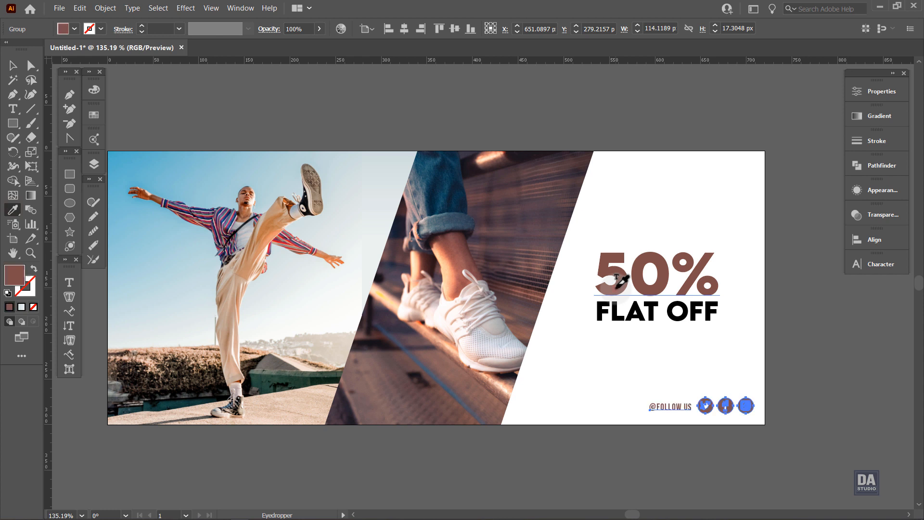
{"action": "left_click", "coordinate": [13, 65]}
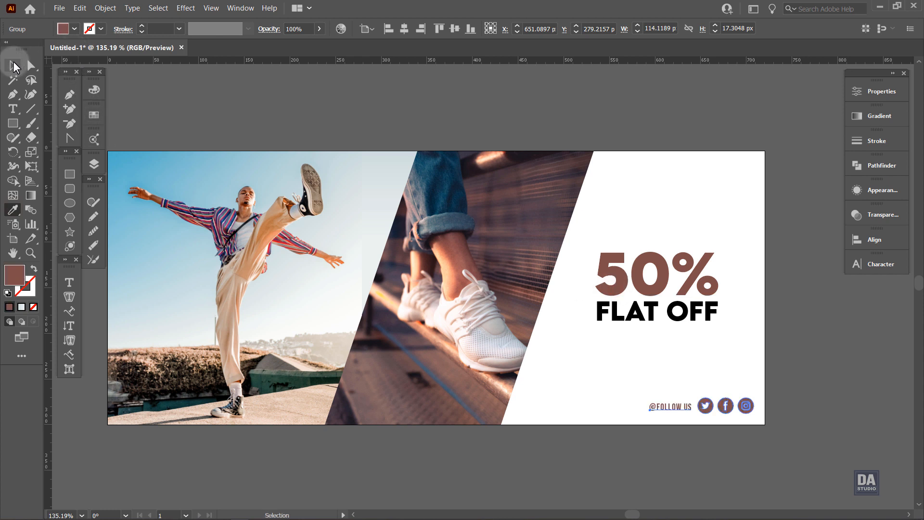
{"action": "left_click", "coordinate": [377, 117]}
{"action": "key", "text": "space"}
{"action": "left_click_drag", "start_coordinate": [727, 423], "coordinate": [720, 409]}
{"action": "left_click", "coordinate": [788, 415]}
{"action": "key", "text": "space"}
{"action": "left_click_drag", "start_coordinate": [775, 379], "coordinate": [752, 375]}
- Draw a rounded square about 53 px wide above the "50%" text and rotate it 45 degrees into a diamond
{"action": "key", "text": "ctrl+space"}
{"action": "left_click_drag", "start_coordinate": [764, 120], "coordinate": [833, 173]}
{"action": "left_click_drag", "start_coordinate": [765, 189], "coordinate": [868, 212]}
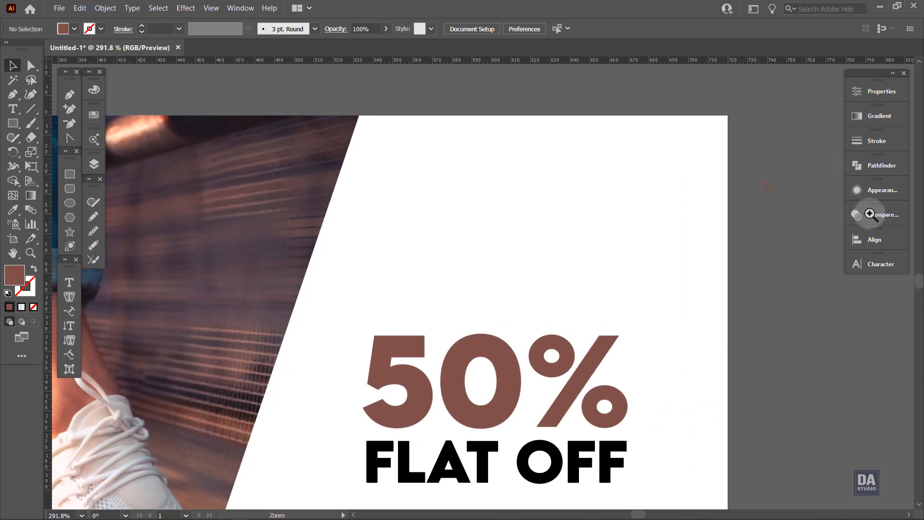
{"action": "key", "text": "space"}
{"action": "left_click_drag", "start_coordinate": [732, 206], "coordinate": [703, 209]}
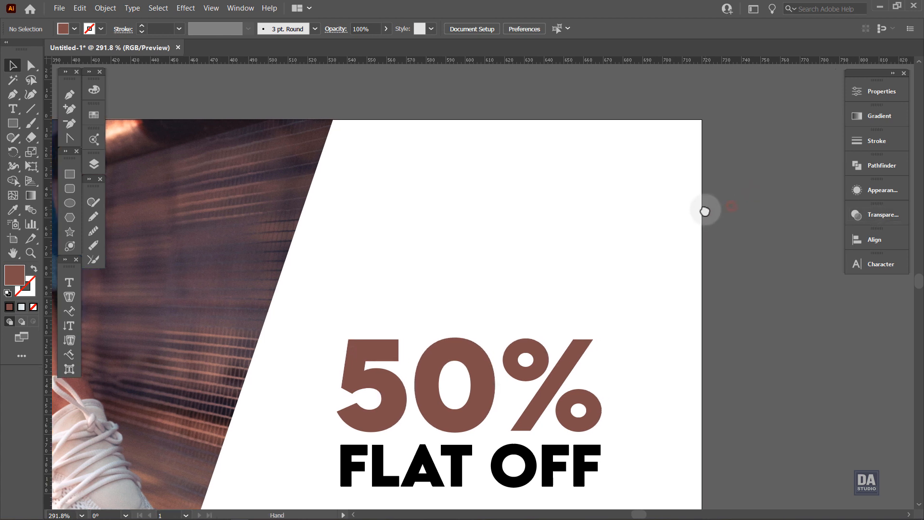
{"action": "left_click", "coordinate": [70, 189]}
{"action": "left_click_drag", "start_coordinate": [505, 155], "coordinate": [572, 232]}
{"action": "left_click_drag", "start_coordinate": [594, 258], "coordinate": [597, 259]}
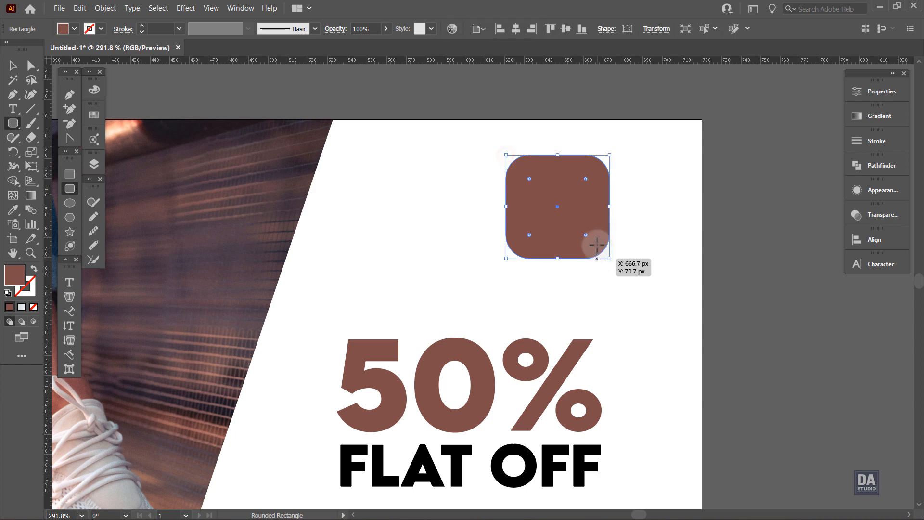
{"action": "left_click_drag", "start_coordinate": [613, 150], "coordinate": [572, 137]}
{"action": "left_click", "coordinate": [13, 65]}
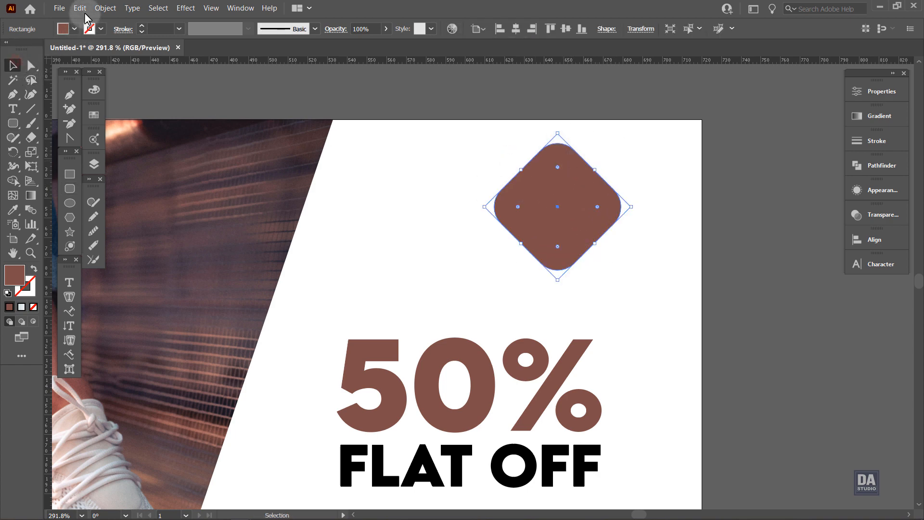
- Paste a copy of the diamond in front, fill it with a lighter brown swatch, and shrink it around its centre
{"action": "left_click", "coordinate": [80, 8]}
{"action": "left_click", "coordinate": [94, 55]}
{"action": "left_click", "coordinate": [80, 8]}
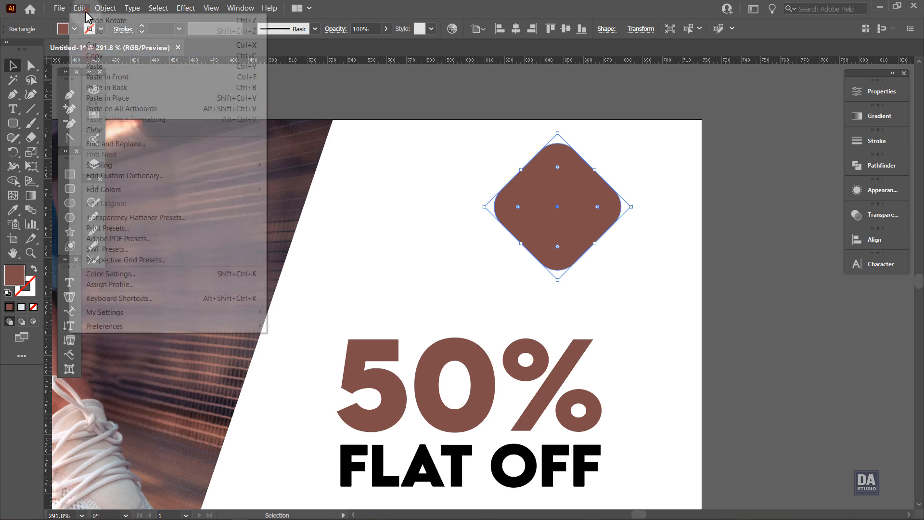
{"action": "left_click", "coordinate": [98, 77]}
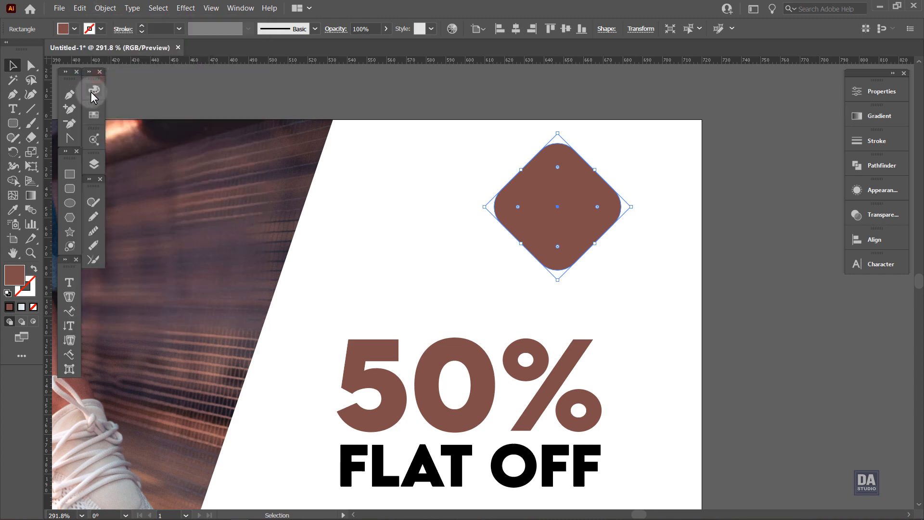
{"action": "left_click", "coordinate": [73, 28]}
{"action": "left_click", "coordinate": [106, 88]}
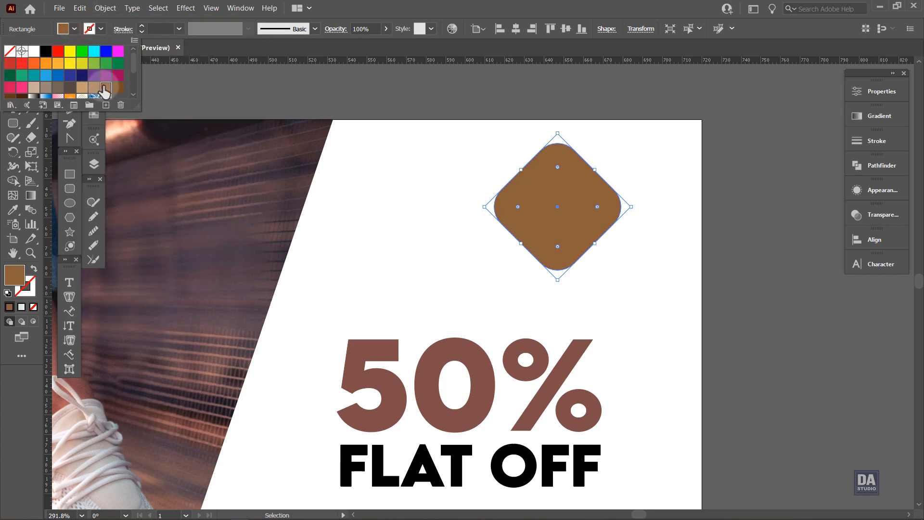
{"action": "left_click_drag", "start_coordinate": [632, 212], "coordinate": [604, 211]}
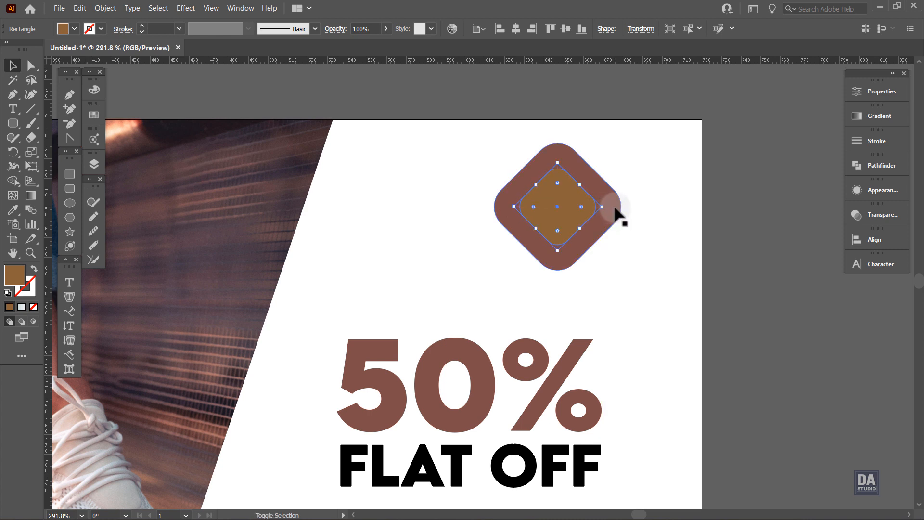
- Subtract the inner diamond from the outer one with Minus Front, then shrink the icon into the banner's upper-right corner
{"action": "left_click", "coordinate": [618, 212], "text": "shift"}
{"action": "left_click", "coordinate": [872, 173]}
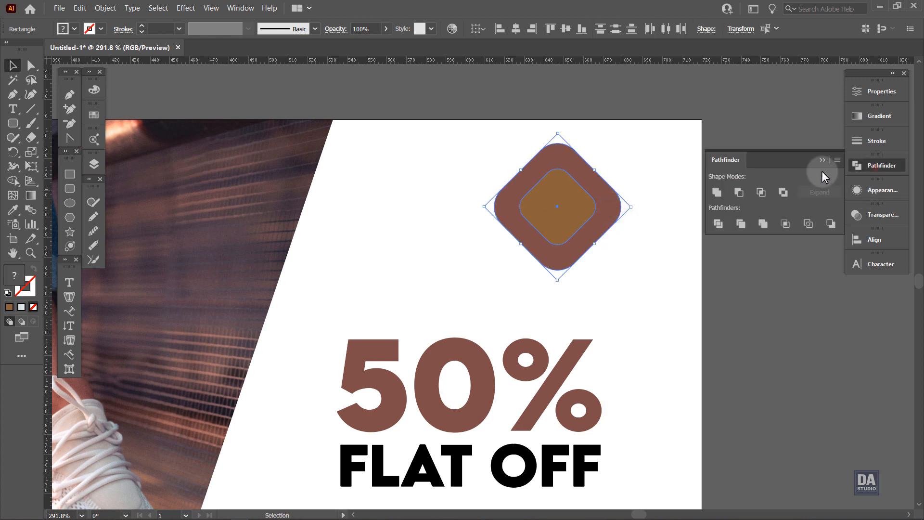
{"action": "left_click", "coordinate": [739, 192]}
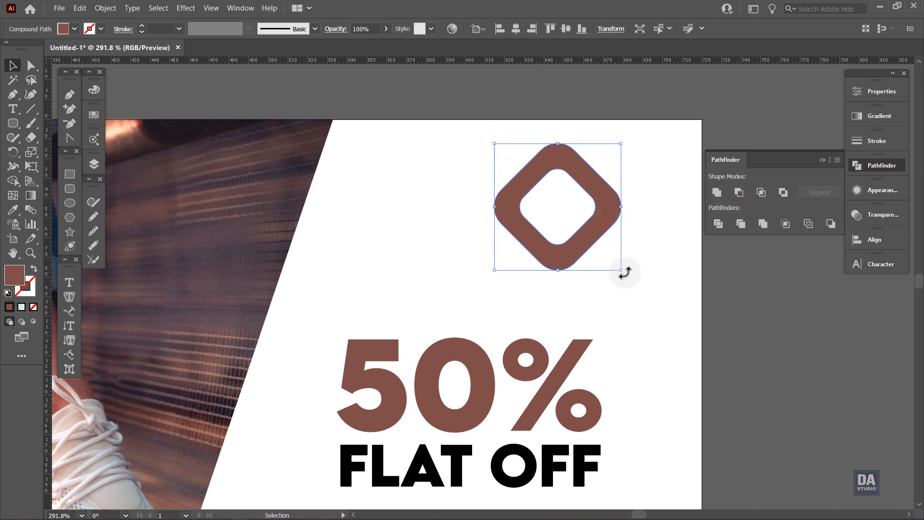
{"action": "left_click_drag", "start_coordinate": [622, 271], "coordinate": [543, 210]}
{"action": "left_click_drag", "start_coordinate": [538, 177], "coordinate": [645, 180]}
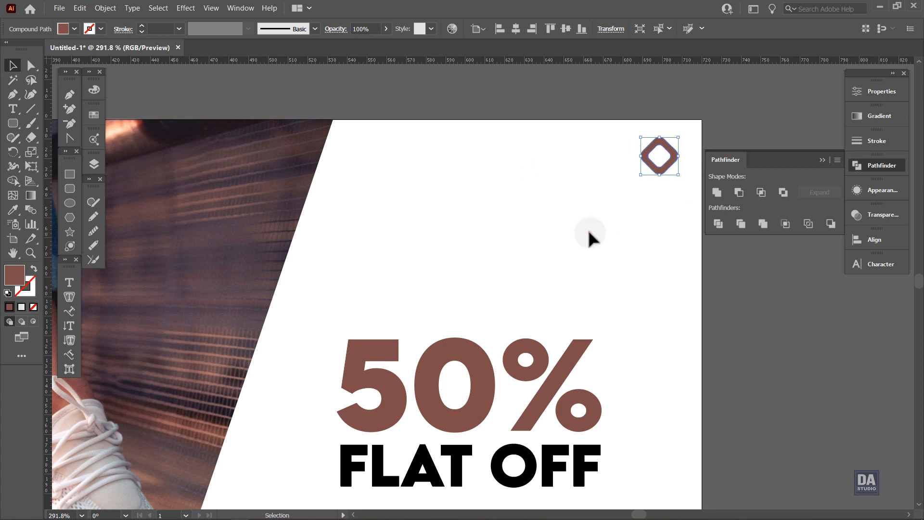
{"action": "left_click", "coordinate": [588, 240]}
- Duplicate the "50%" text near the banner's top edge at about 27 pt and replace its wording with "LOGO HERE"
{"action": "left_click", "coordinate": [489, 398]}
{"action": "key", "text": "ctrl+c"}
{"action": "key", "text": "ctrl+v"}
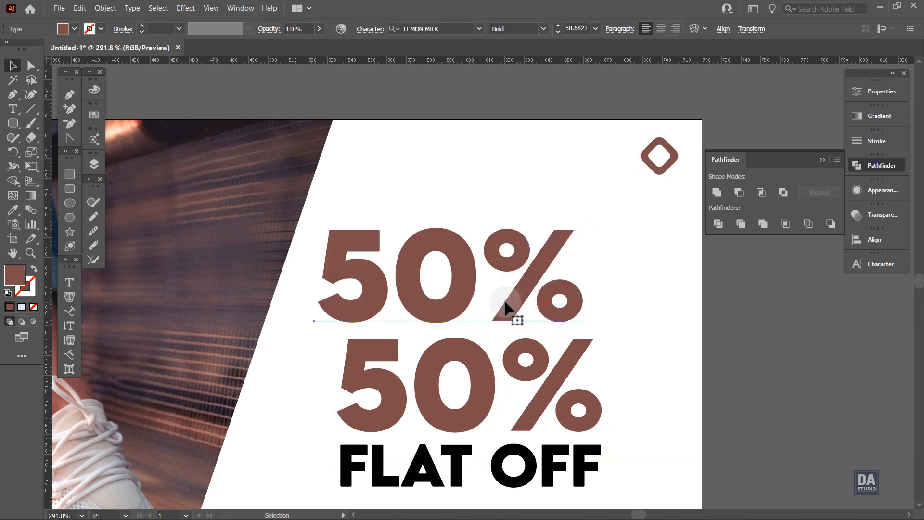
{"action": "left_click_drag", "start_coordinate": [512, 314], "coordinate": [499, 213]}
{"action": "left_click_drag", "start_coordinate": [665, 252], "coordinate": [535, 186]}
{"action": "left_click_drag", "start_coordinate": [521, 179], "coordinate": [547, 165]}
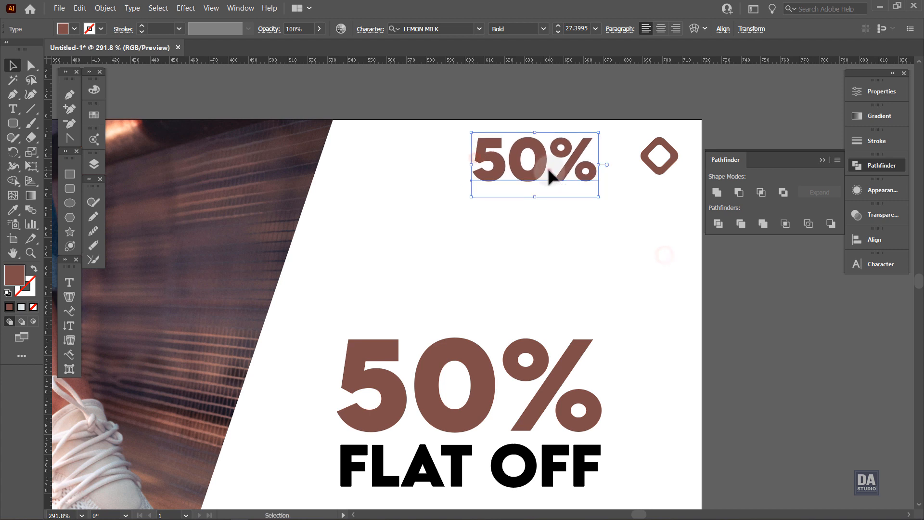
{"action": "double_click", "coordinate": [547, 165]}
{"action": "type", "text": "LOGOHUB"}
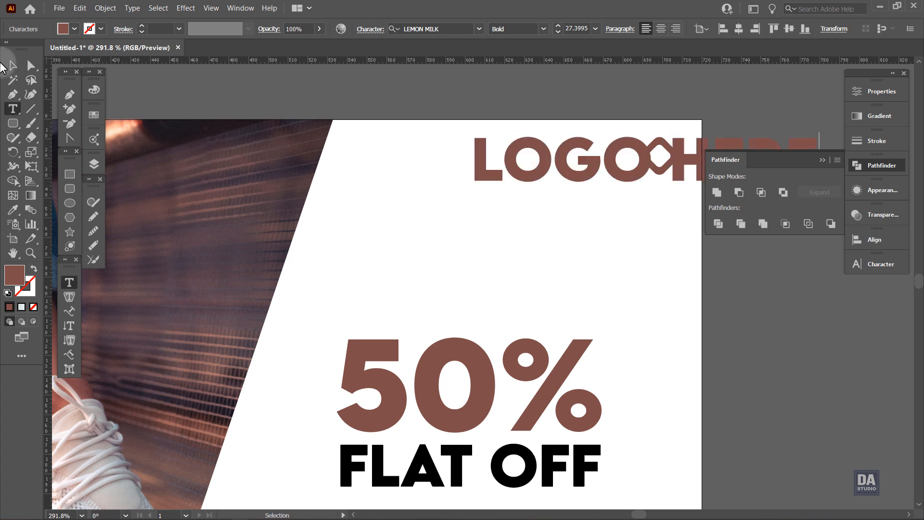
{"action": "left_click", "coordinate": [13, 65]}
- Scale the "LOGO HERE" text down to about 14 pt and place it directly left of the diamond icon
{"action": "left_click_drag", "start_coordinate": [626, 167], "coordinate": [400, 181]}
{"action": "left_click_drag", "start_coordinate": [596, 214], "coordinate": [452, 186]}
{"action": "left_click_drag", "start_coordinate": [425, 171], "coordinate": [618, 177]}
{"action": "left_click_drag", "start_coordinate": [583, 154], "coordinate": [616, 161]}
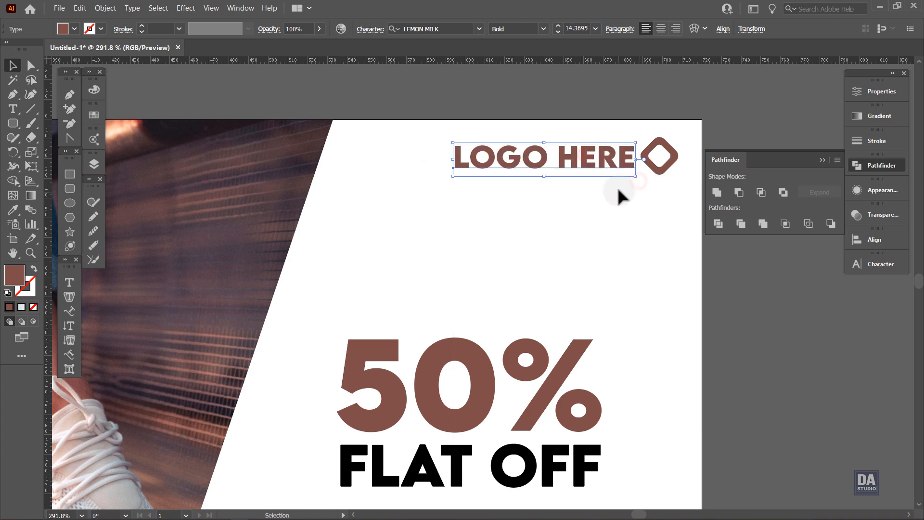
- Set the "LOGO HERE" text's font to Arial Bold and move it back against the diamond icon
{"action": "left_click", "coordinate": [433, 30]}
{"action": "type", "text": "ari"}
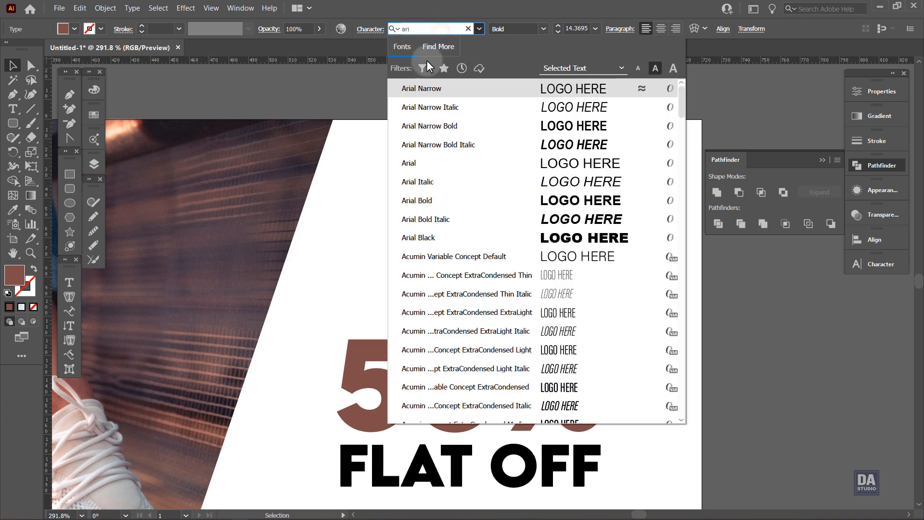
{"action": "left_click", "coordinate": [433, 200]}
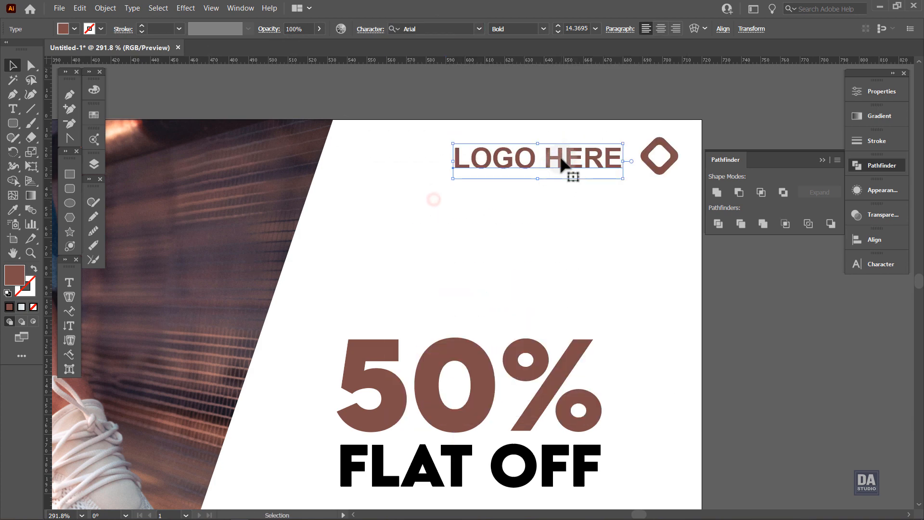
{"action": "left_click_drag", "start_coordinate": [560, 164], "coordinate": [575, 163]}
{"action": "left_click", "coordinate": [606, 208]}
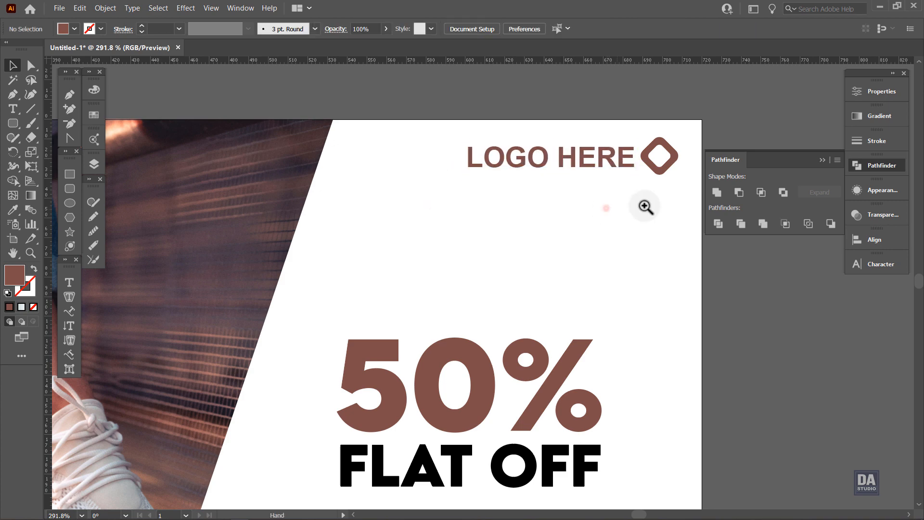
- Scale down the "LOGO HERE" text and swap the order so the diamond icon sits to its left
{"action": "left_click_drag", "start_coordinate": [644, 206], "coordinate": [524, 176]}
{"action": "left_click", "coordinate": [586, 188]}
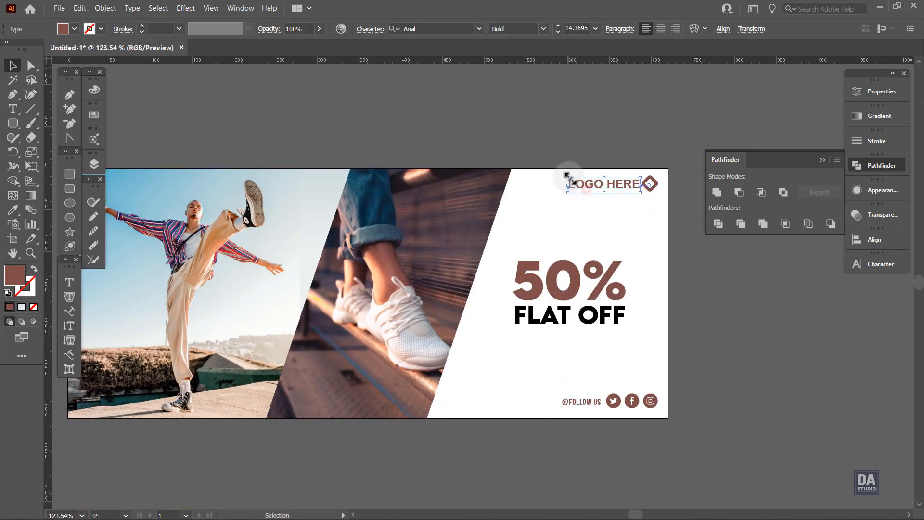
{"action": "mouse_move", "coordinate": [642, 192]}
{"action": "left_mouse_down"}
{"action": "mouse_move", "coordinate": [620, 187]}
{"action": "mouse_move", "coordinate": [643, 186]}
{"action": "mouse_move", "coordinate": [640, 202]}
{"action": "mouse_move", "coordinate": [584, 193]}
{"action": "mouse_move", "coordinate": [612, 188]}
{"action": "mouse_move", "coordinate": [562, 186]}
{"action": "mouse_move", "coordinate": [632, 182]}
{"action": "left_mouse_up"}
{"action": "left_click", "coordinate": [651, 200]}
{"action": "left_click", "coordinate": [612, 185], "text": "shift"}
{"action": "left_click", "coordinate": [632, 194]}
{"action": "left_click_drag", "start_coordinate": [626, 185], "coordinate": [678, 201]}
{"action": "left_click_drag", "start_coordinate": [544, 206], "coordinate": [552, 206]}
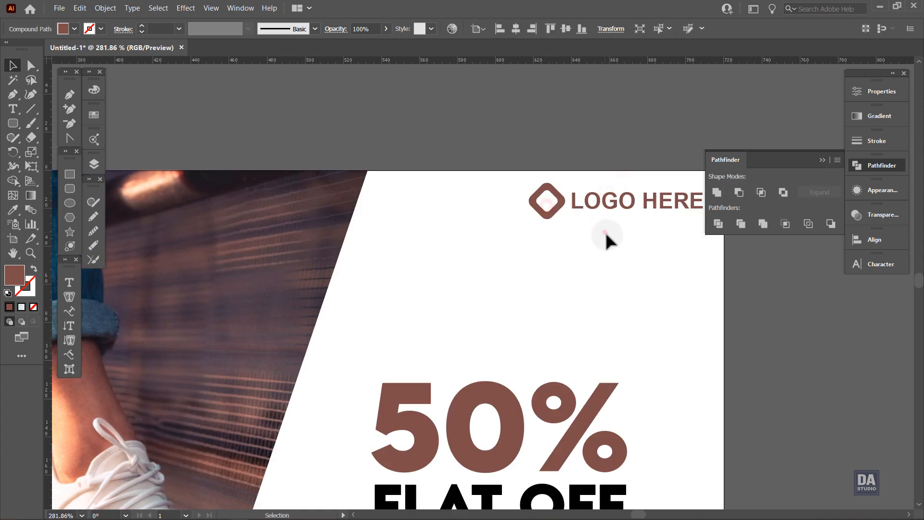
- Move the diamond icon and "LOGO HERE" text inward from the banner's upper-right corner and collapse the Pathfinder panel
{"action": "left_click", "coordinate": [605, 233]}
{"action": "left_click_drag", "start_coordinate": [632, 235], "coordinate": [529, 212]}
{"action": "left_click_drag", "start_coordinate": [621, 258], "coordinate": [617, 244]}
{"action": "left_click_drag", "start_coordinate": [669, 276], "coordinate": [756, 249]}
{"action": "left_click", "coordinate": [861, 169]}
{"action": "left_click_drag", "start_coordinate": [750, 149], "coordinate": [717, 173]}
{"action": "left_click", "coordinate": [770, 194]}
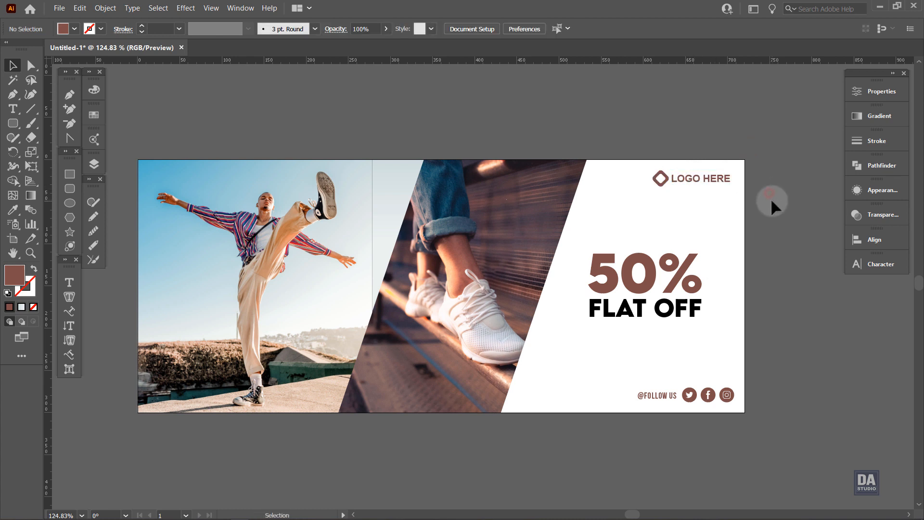
{"action": "left_click_drag", "start_coordinate": [730, 342], "coordinate": [717, 343]}
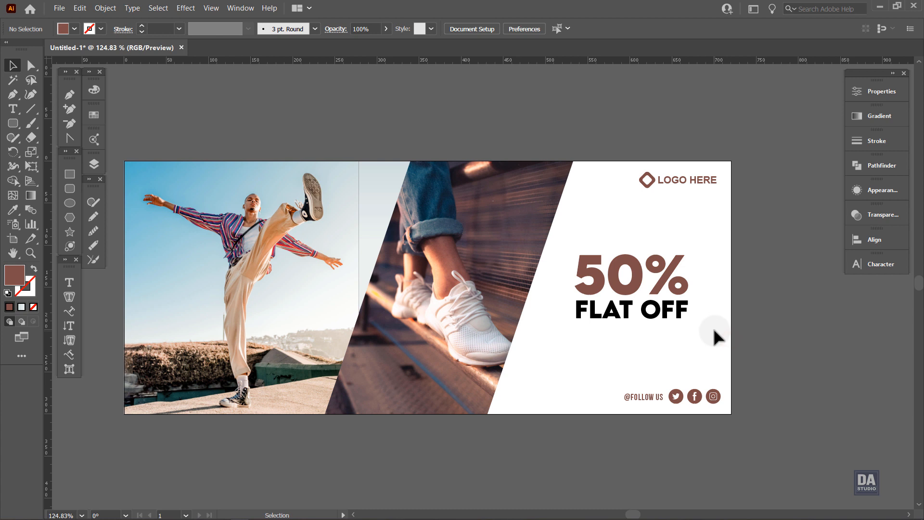
- Duplicate the brown "50%" text below "FLAT OFF" and change the copy's wording to "SHOP"
{"action": "left_click", "coordinate": [631, 278]}
{"action": "left_click_drag", "start_coordinate": [654, 282], "coordinate": [602, 371]}
{"action": "double_click", "coordinate": [602, 370]}
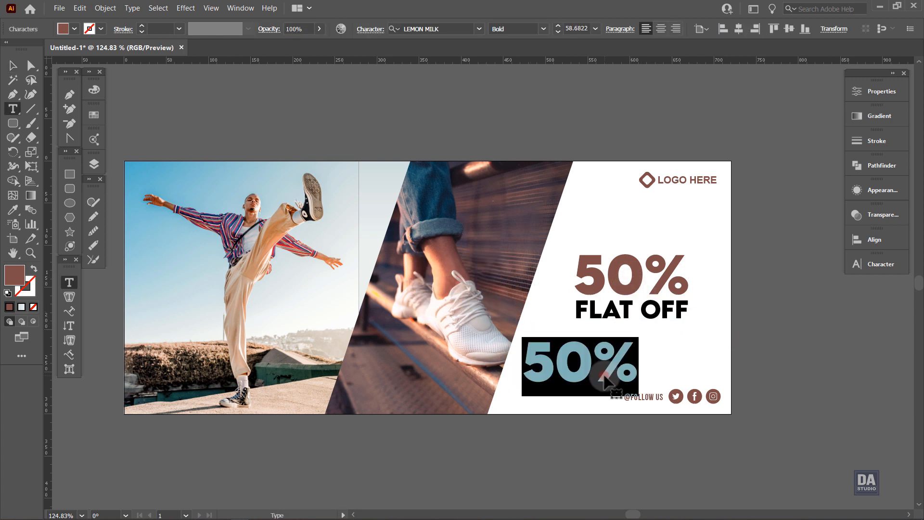
{"action": "type", "text": "SHOP"}
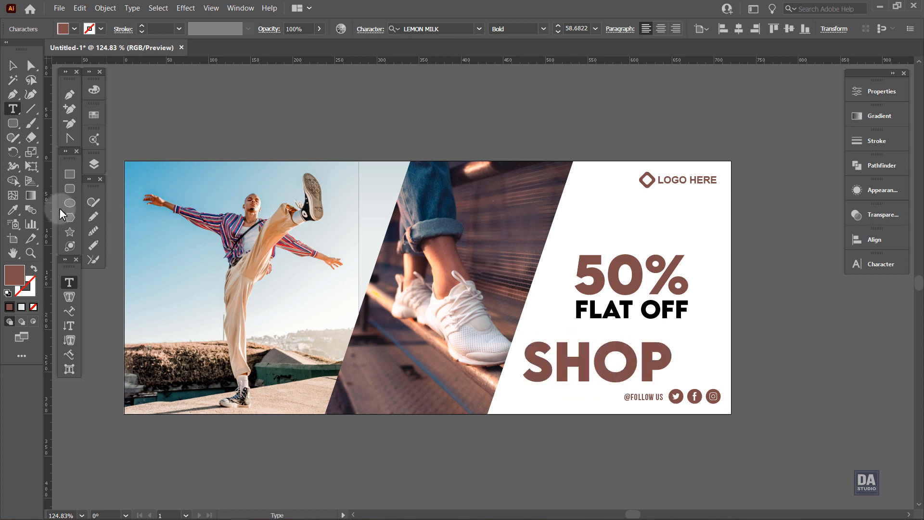
{"action": "left_click", "coordinate": [12, 65]}
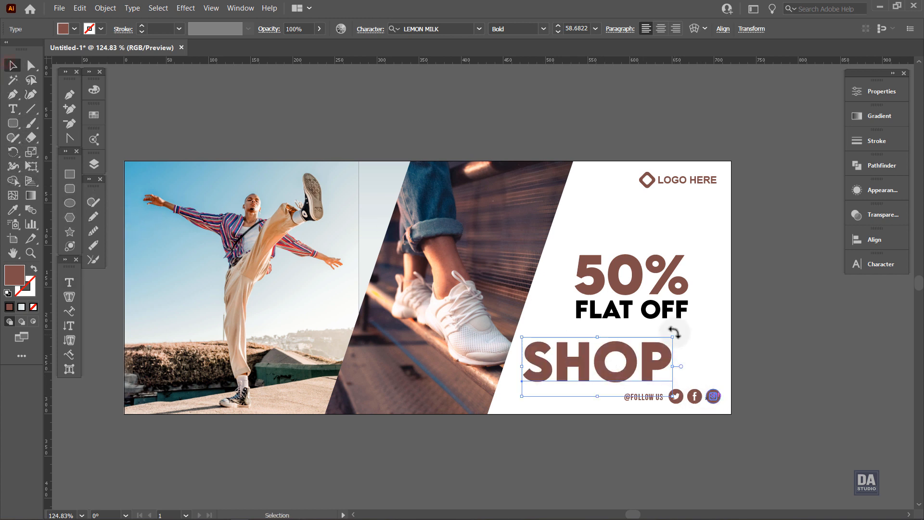
- Rotate the "SHOP" text to an upward diagonal, move it over the banner's lower-right corner and enlarge it to about 65 pt
{"action": "left_click_drag", "start_coordinate": [669, 325], "coordinate": [629, 294]}
{"action": "left_click_drag", "start_coordinate": [626, 356], "coordinate": [703, 361]}
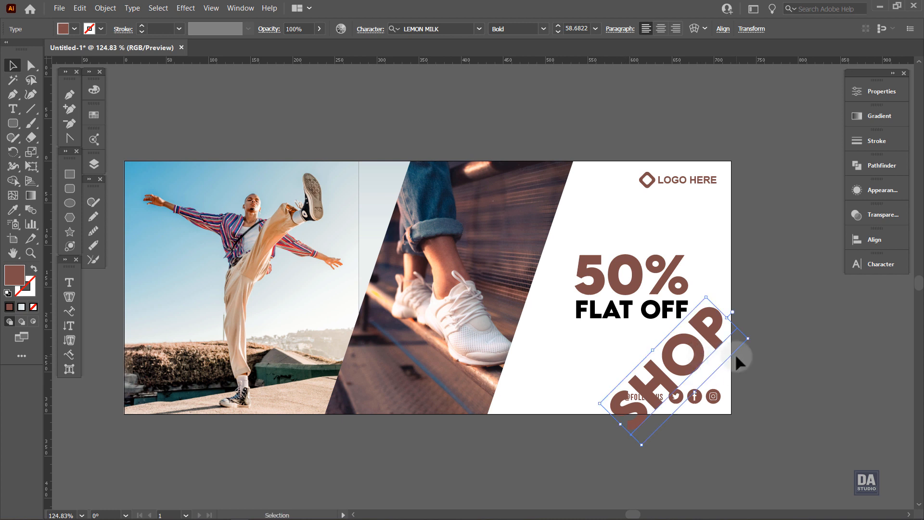
{"action": "left_click_drag", "start_coordinate": [751, 342], "coordinate": [724, 356]}
- Set the diagonal "SHOP" text's opacity to 10%
{"action": "left_click", "coordinate": [870, 219]}
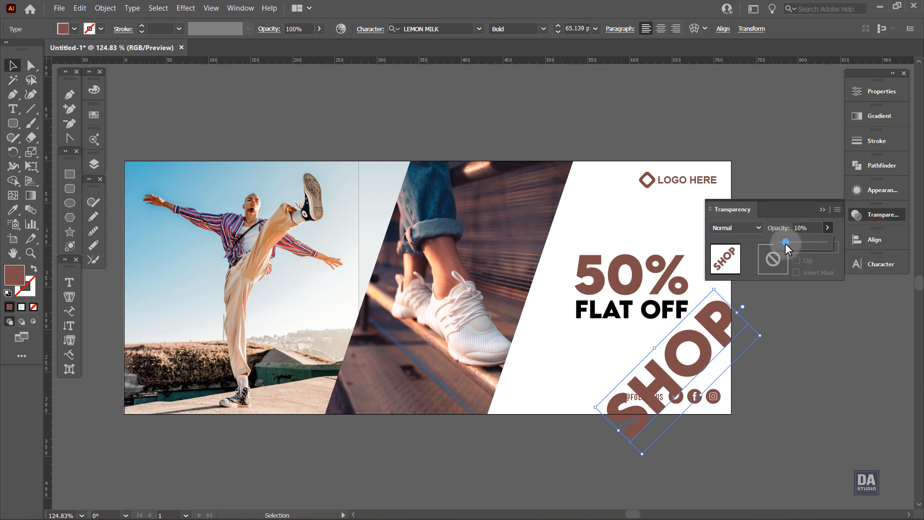
{"action": "left_click", "coordinate": [880, 218]}
{"action": "left_click", "coordinate": [818, 312]}
- Duplicate the faded "SHOP" text to the upper part of the white area and change the copy's wording to "SHOES"
{"action": "left_click_drag", "start_coordinate": [711, 367], "coordinate": [591, 229], "text": "alt"}
{"action": "double_click", "coordinate": [590, 229]}
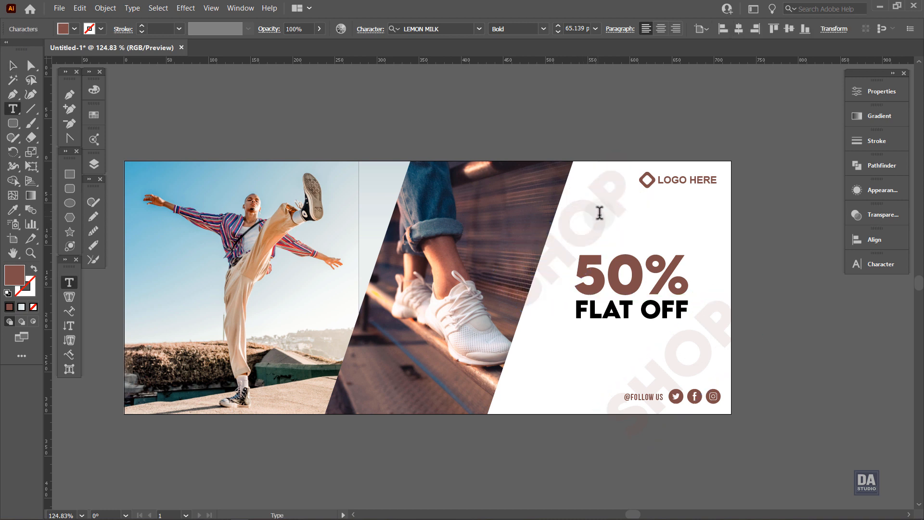
{"action": "key", "text": "ctrl+a"}
{"action": "key", "text": "BackSpace"}
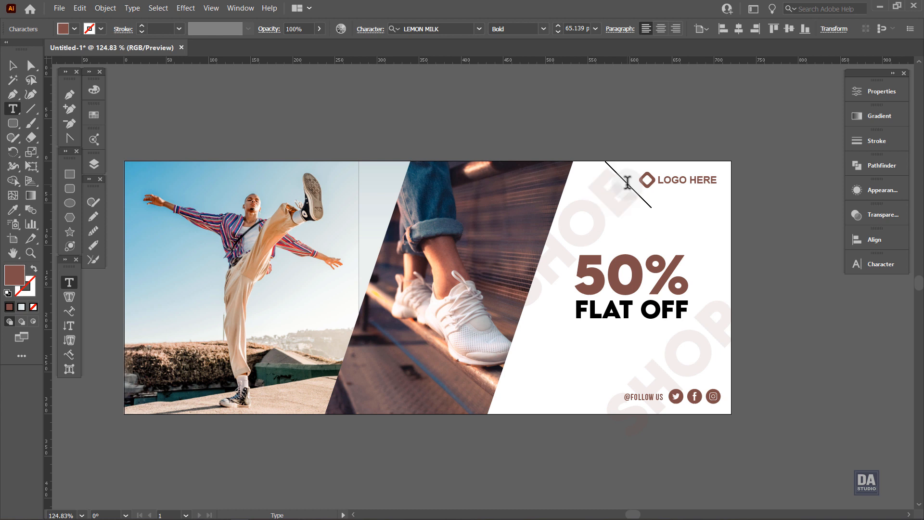
{"action": "left_click", "coordinate": [12, 65]}
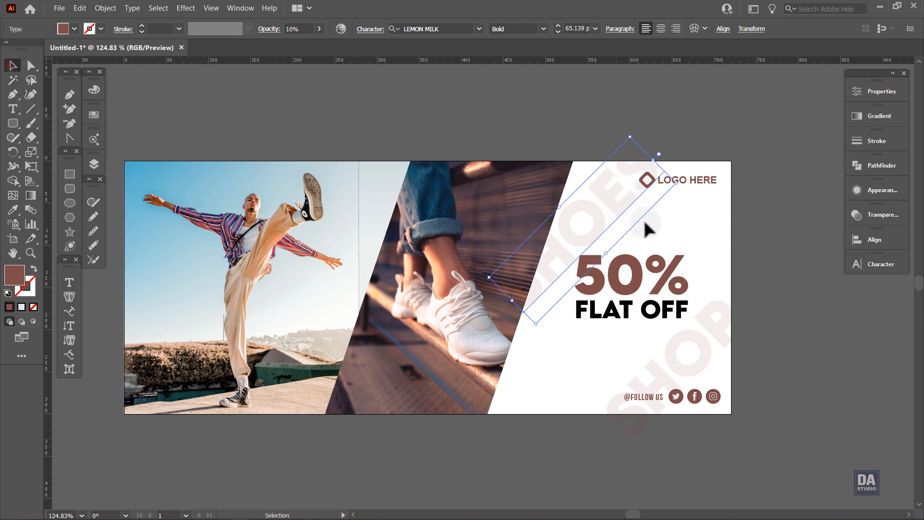
- Scale the faded "SHOES" text down to about 50 pt and nudge it into place between the slanted photo and the logo
{"action": "left_click_drag", "start_coordinate": [676, 183], "coordinate": [633, 182]}
{"action": "left_click", "coordinate": [597, 208]}
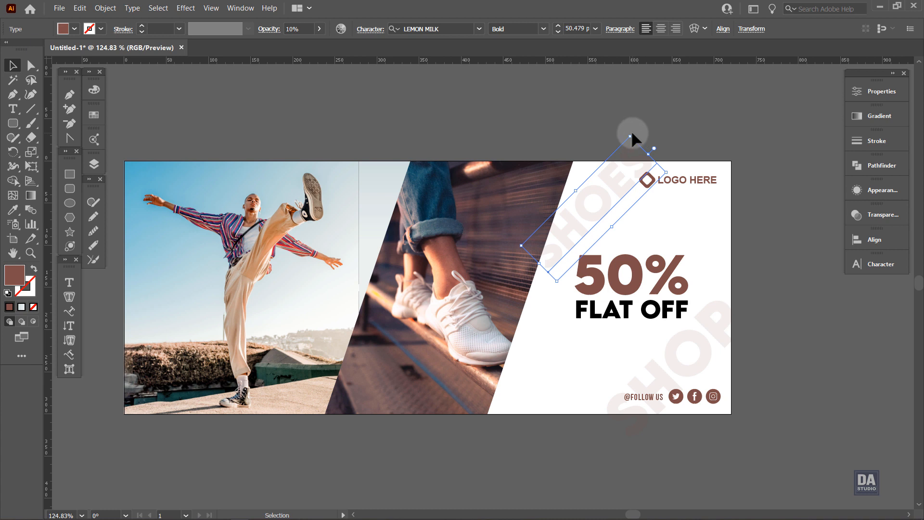
{"action": "left_click", "coordinate": [632, 135]}
{"action": "left_click", "coordinate": [639, 155]}
{"action": "mouse_move", "coordinate": [636, 134]}
{"action": "left_mouse_down"}
{"action": "mouse_move", "coordinate": [623, 129]}
{"action": "mouse_move", "coordinate": [625, 136]}
{"action": "left_mouse_up"}
{"action": "left_click", "coordinate": [657, 119]}
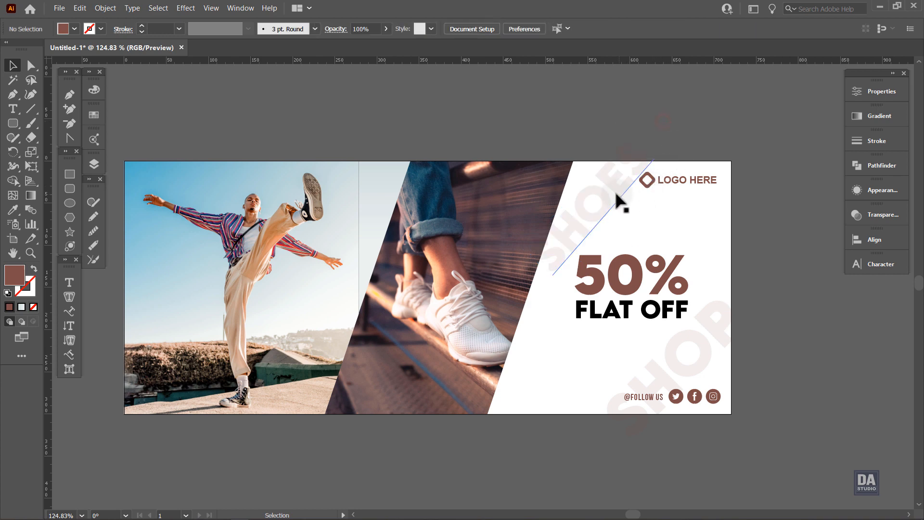
{"action": "left_click_drag", "start_coordinate": [616, 194], "coordinate": [611, 194]}
{"action": "left_click", "coordinate": [693, 239]}
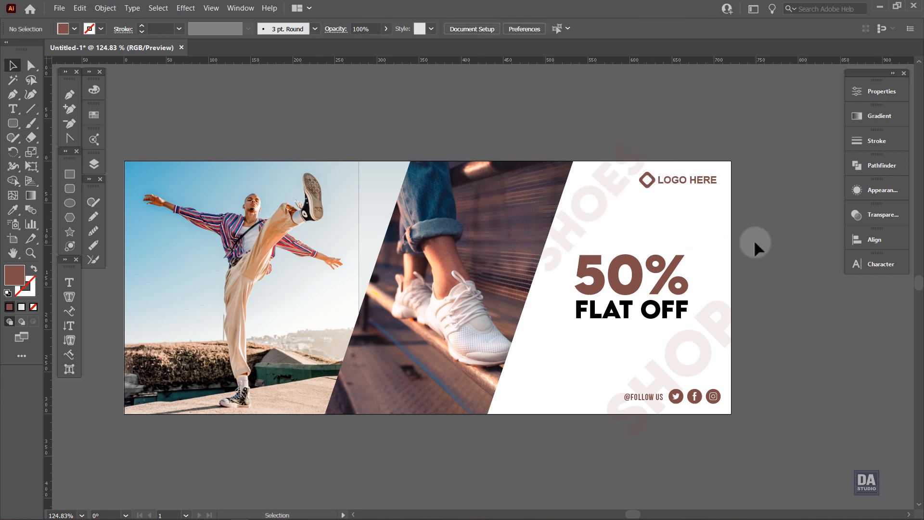